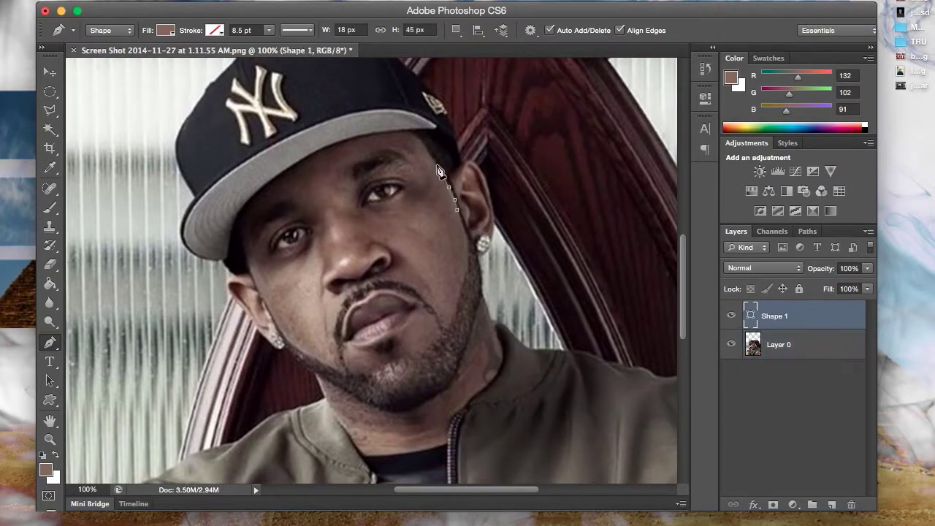
Pen-trace the face outline along the cap brim down to the left ear.
click(338, 143)
click(301, 160)
click(281, 175)
click(262, 188)
click(243, 211)
click(247, 261)
Continue the outline down the jaw, around the chin and up the right jaw, closing the shape.
click(252, 293)
click(271, 340)
click(307, 371)
click(348, 403)
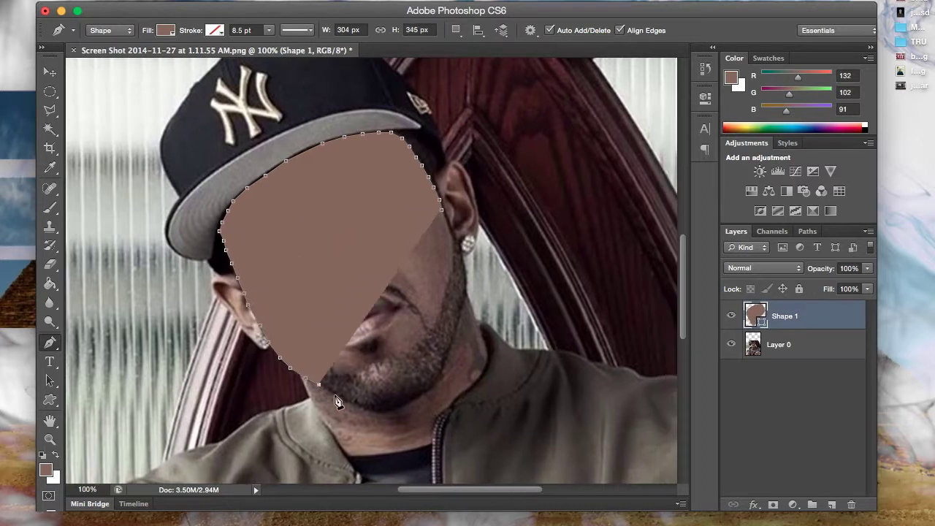
click(393, 410)
click(423, 395)
click(440, 210)
Fill the face shape with light brown 145/115/103 and place Shape 1 below Layer 0.
click(45, 470)
click(779, 344)
drag(679, 351, 678, 333)
key(Return)
drag(781, 315, 797, 358)
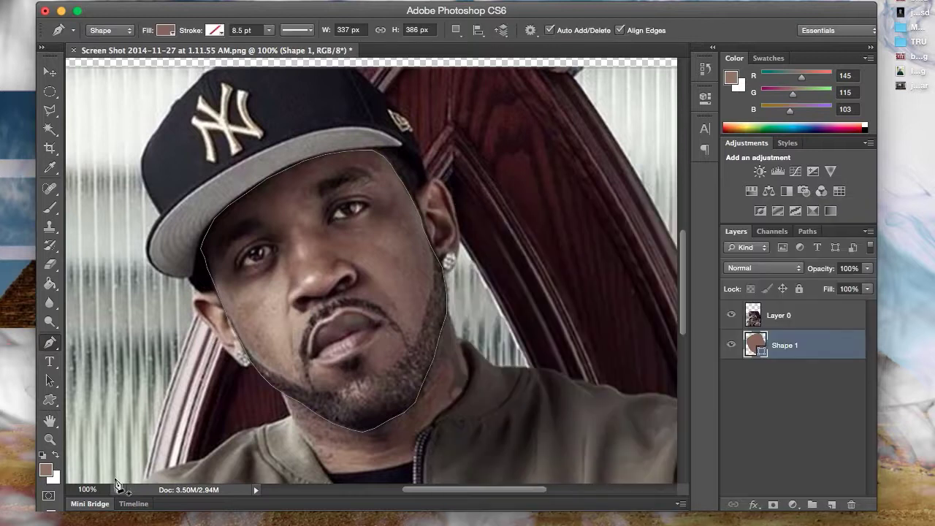
key(ctrl+plus)
key(ctrl+plus)
Pen-trace the right ear as a new shape along the cap edge and down its outer edge.
scroll(618, 251, up, 4)
click(785, 345)
click(482, 217)
drag(510, 186, 523, 176)
click(533, 165)
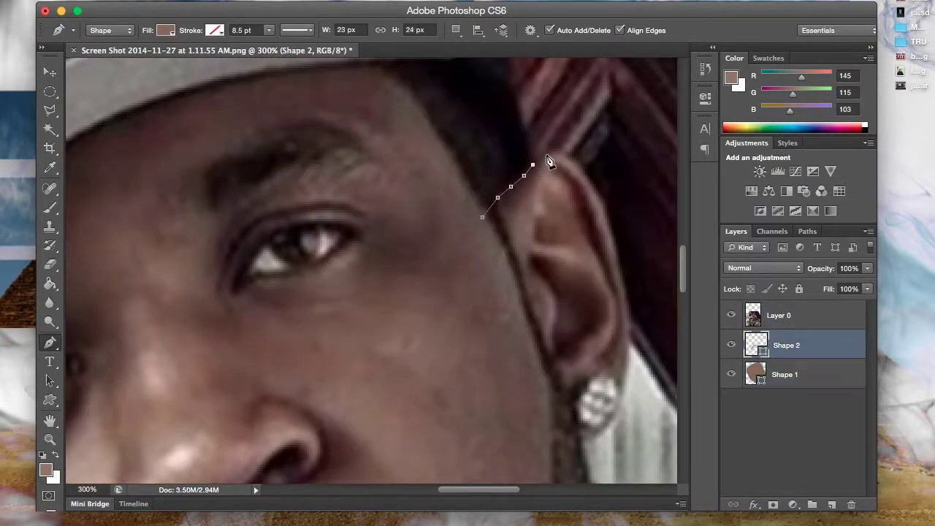
click(607, 221)
click(612, 239)
click(617, 258)
click(621, 277)
click(625, 293)
click(628, 307)
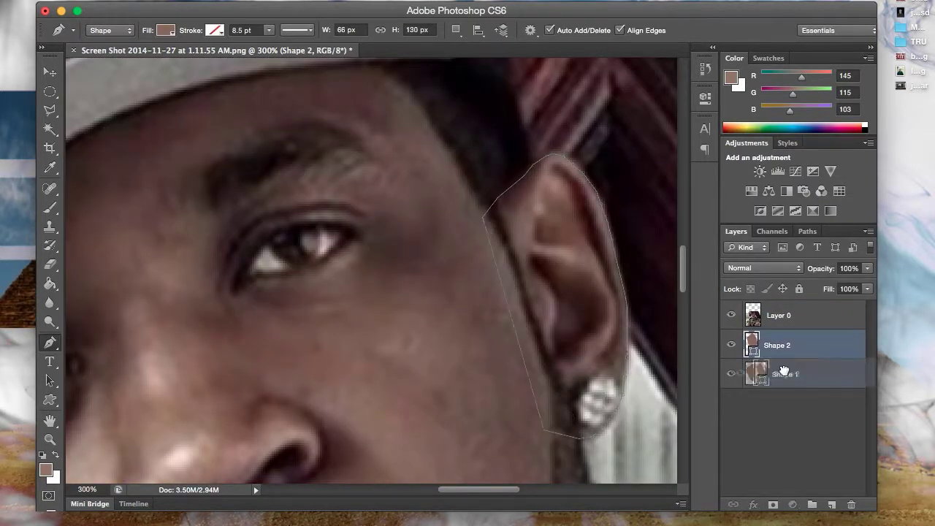
Move the ear shape behind the face and give it a skin-coloured Color Overlay.
click(731, 315)
drag(776, 346, 786, 374)
double_click(826, 374)
click(774, 230)
click(891, 207)
Trace the other ear as a new shape along its top curve.
double_click(804, 408)
click(889, 207)
click(732, 315)
drag(308, 155, 324, 155)
click(256, 174)
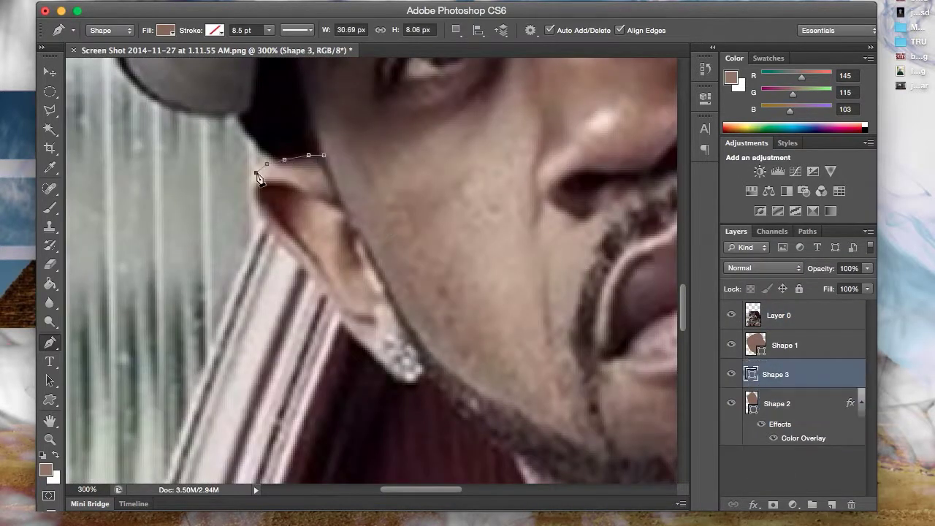
Copy the skin Color Overlay onto the second ear and check the shapes at 50% zoom.
right_click(780, 405)
click(826, 318)
click(732, 315)
text(50)
key(Return)
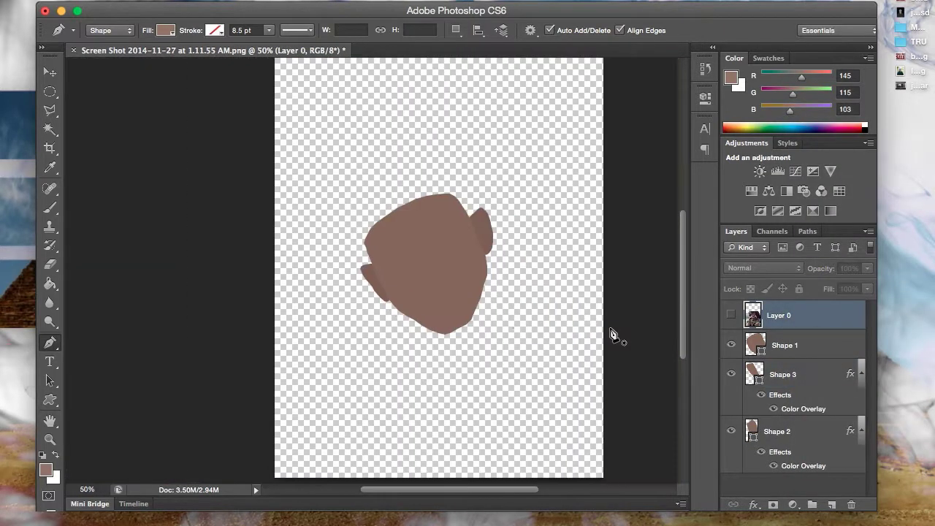
click(732, 314)
key(ctrl+plus)
key(ctrl+plus)
key(ctrl+plus)
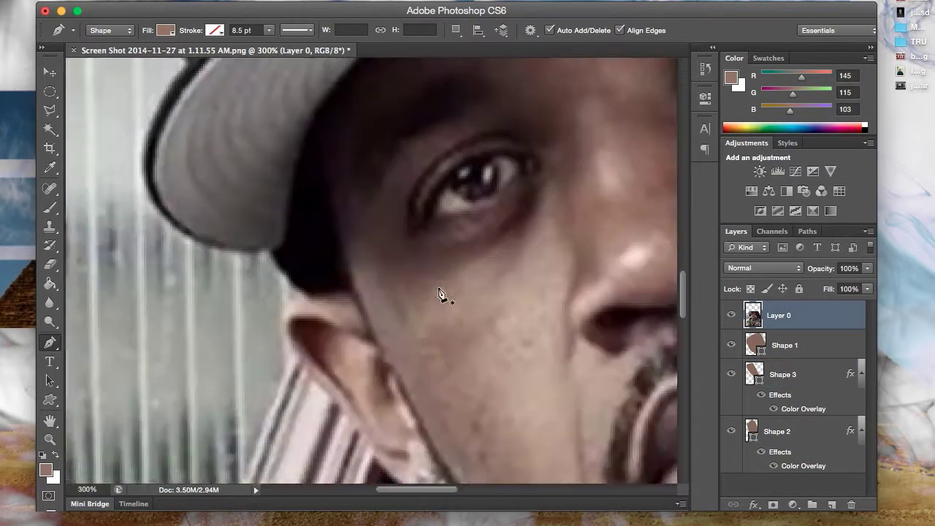
key(ctrl+plus)
Trace the whites of the left and right eyes as shapes.
click(273, 344)
click(282, 323)
click(291, 313)
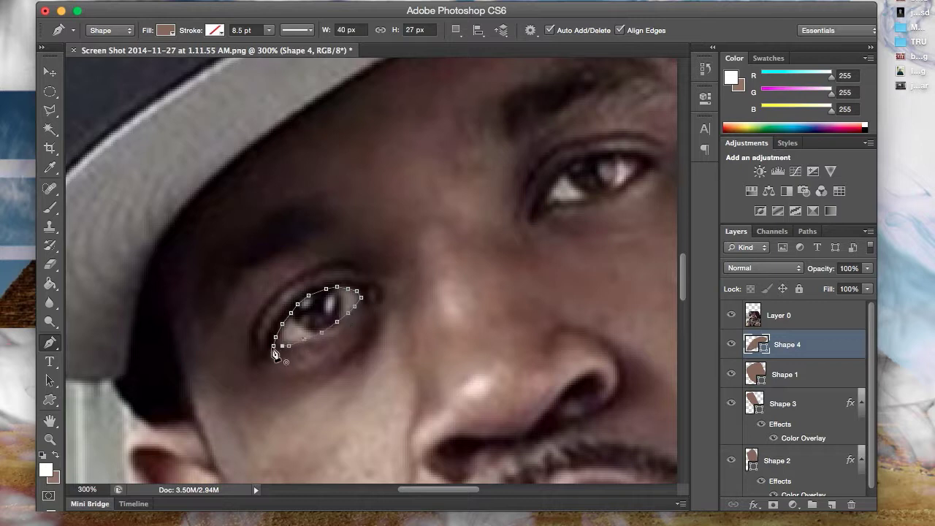
click(274, 347)
click(546, 205)
click(547, 193)
click(558, 179)
click(569, 169)
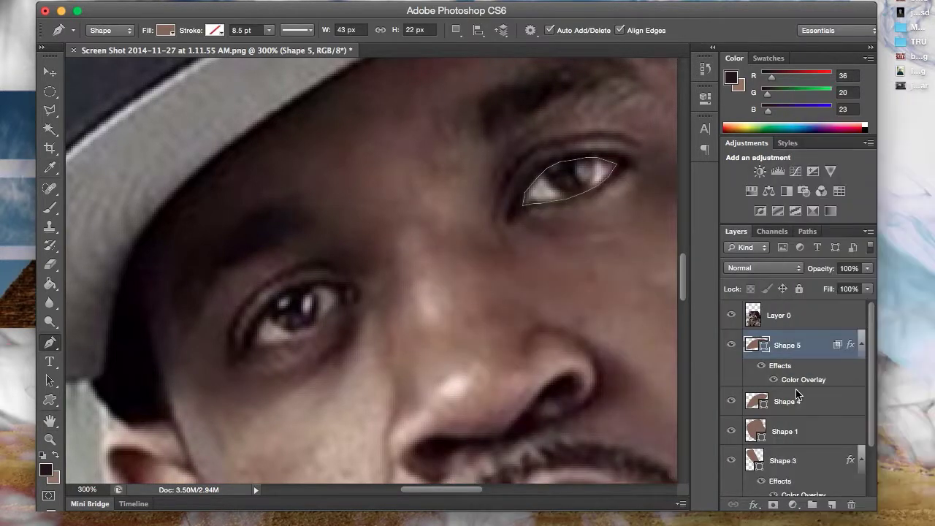
Trace dark iris shapes over both eyes.
click(796, 394)
click(787, 345)
click(266, 316)
click(289, 329)
click(308, 323)
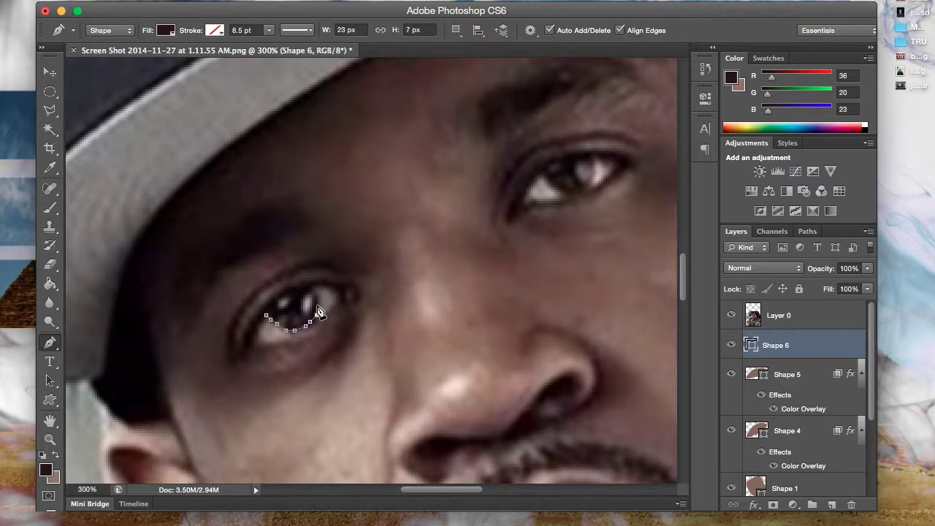
click(267, 316)
click(542, 175)
click(549, 181)
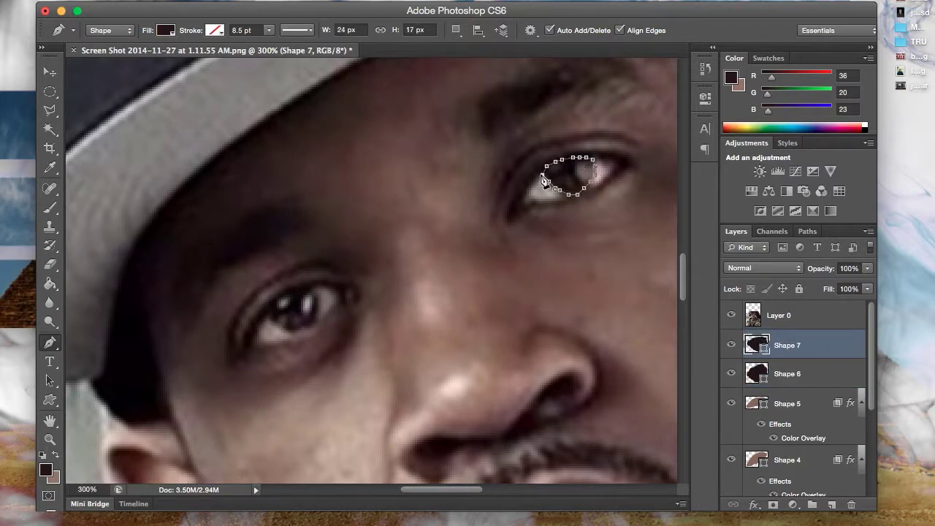
click(543, 178)
Switch the fill to white and add small highlight shapes to each eye.
key(d)
key(x)
click(301, 300)
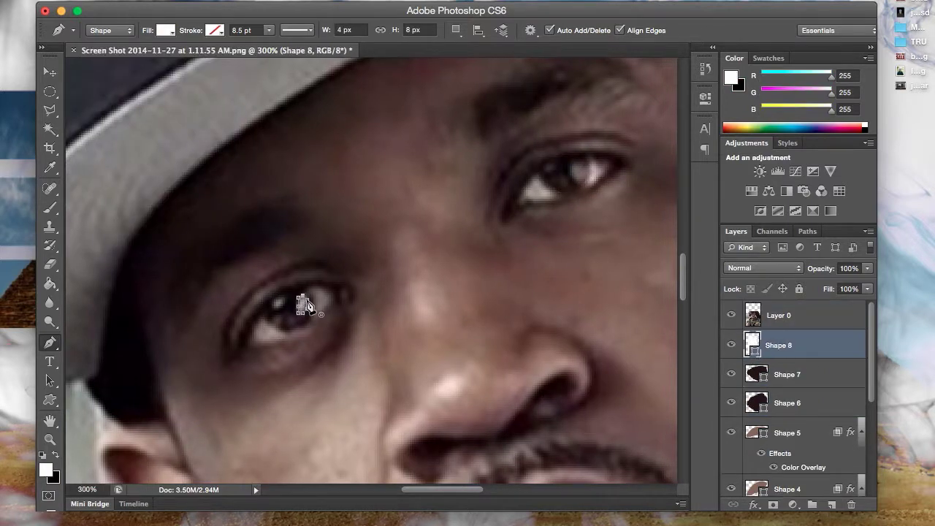
click(580, 174)
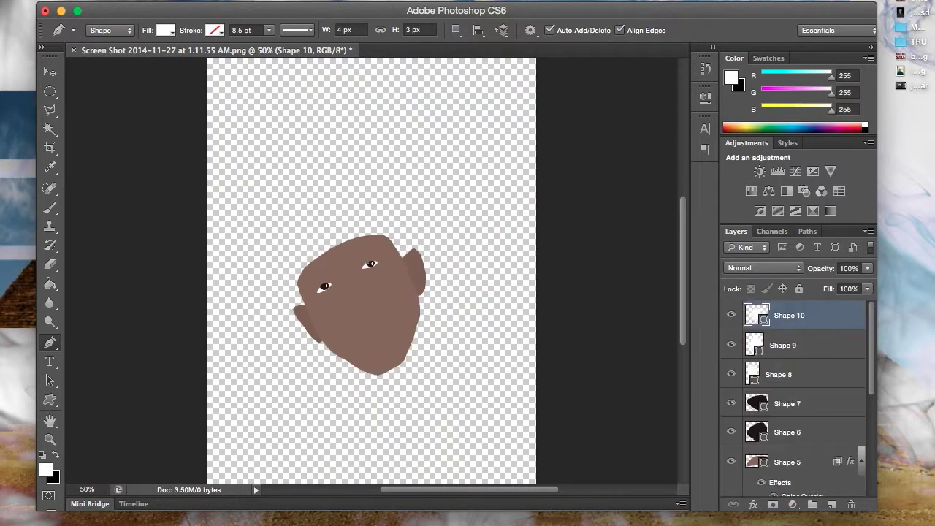
click(147, 125)
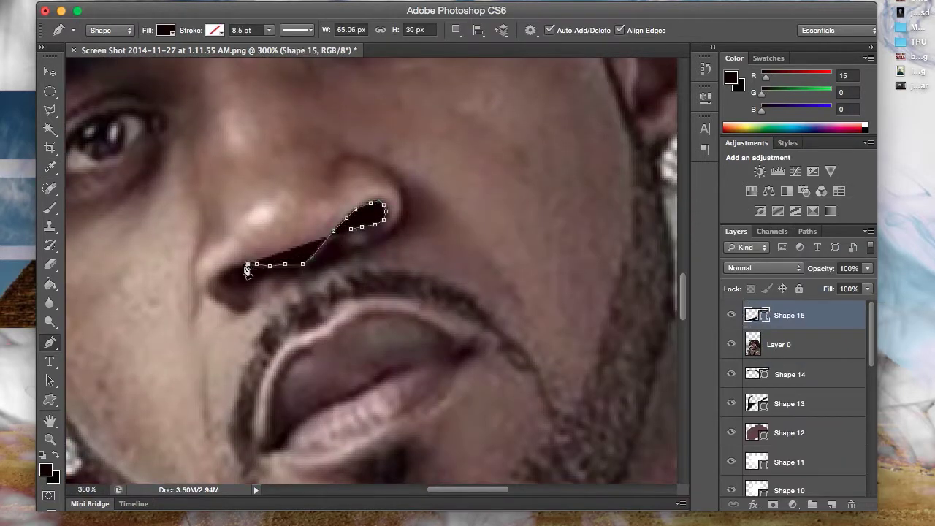
Put the photo above the nostril shape and trace a shading triangle beside the nostril.
drag(779, 344, 779, 310)
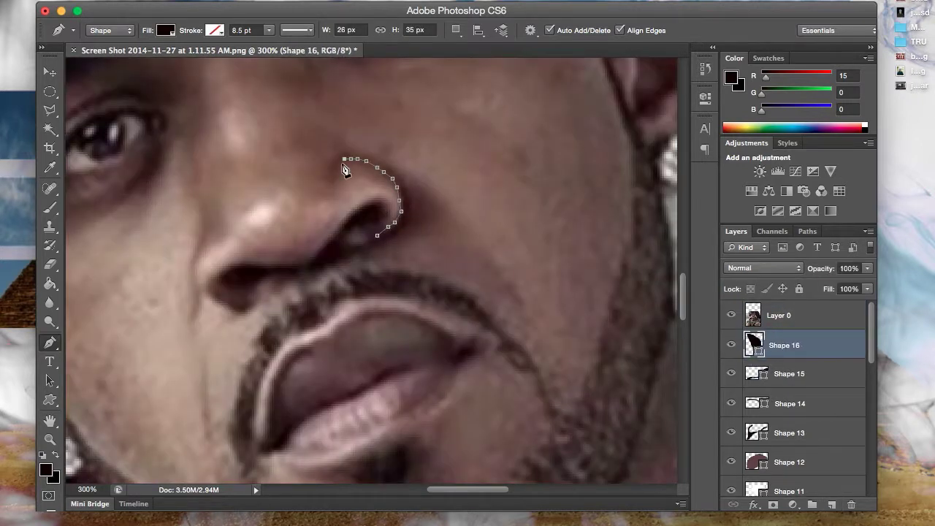
click(731, 314)
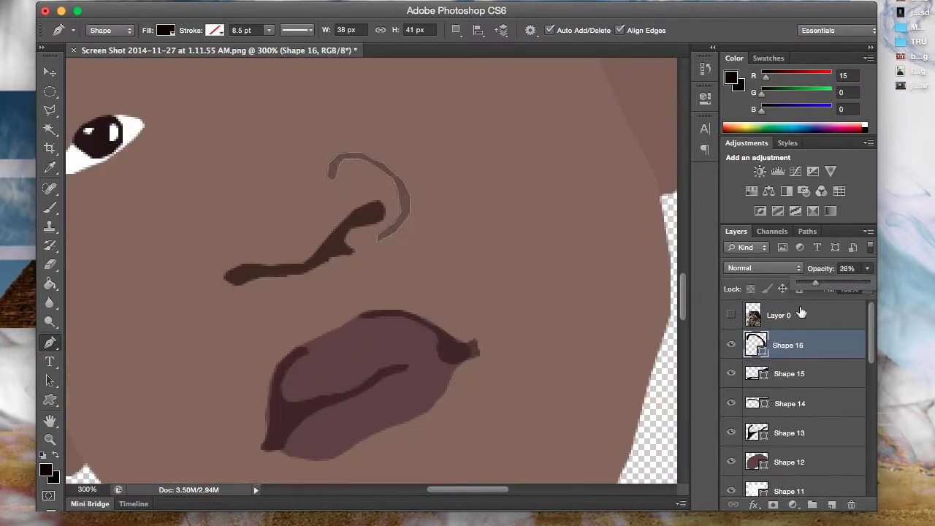
click(732, 315)
click(392, 237)
click(453, 228)
click(399, 177)
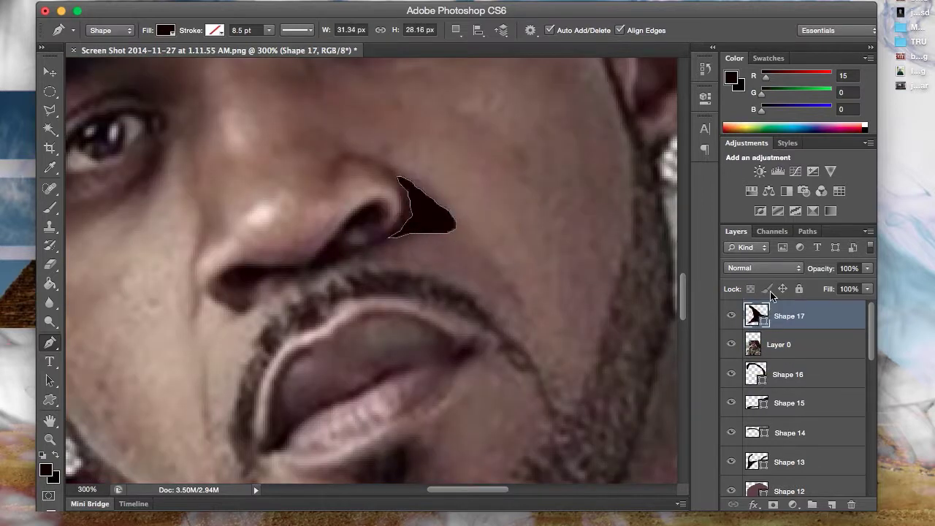
Set the nostril shading triangle to 17% opacity and stack the nose curve above it.
drag(789, 315, 789, 350)
click(731, 315)
key(1)
key(7)
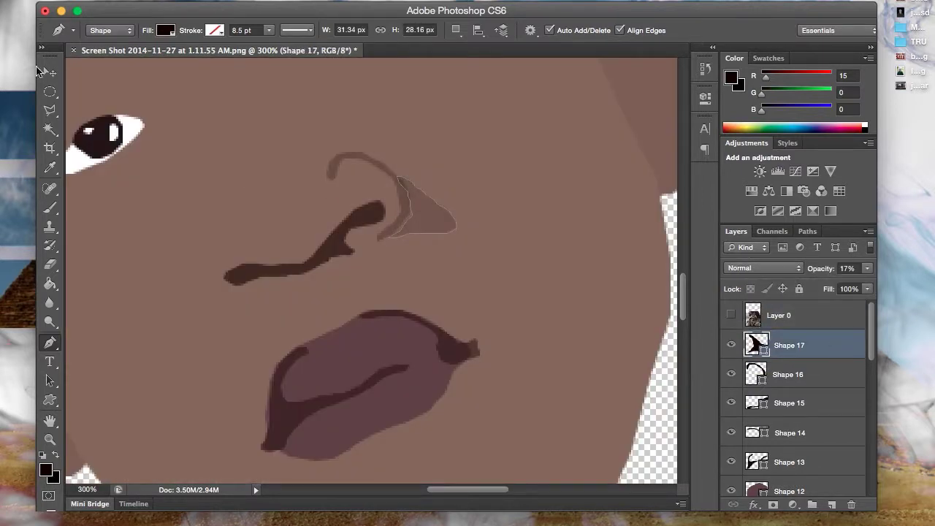
key(v)
drag(789, 345, 812, 327)
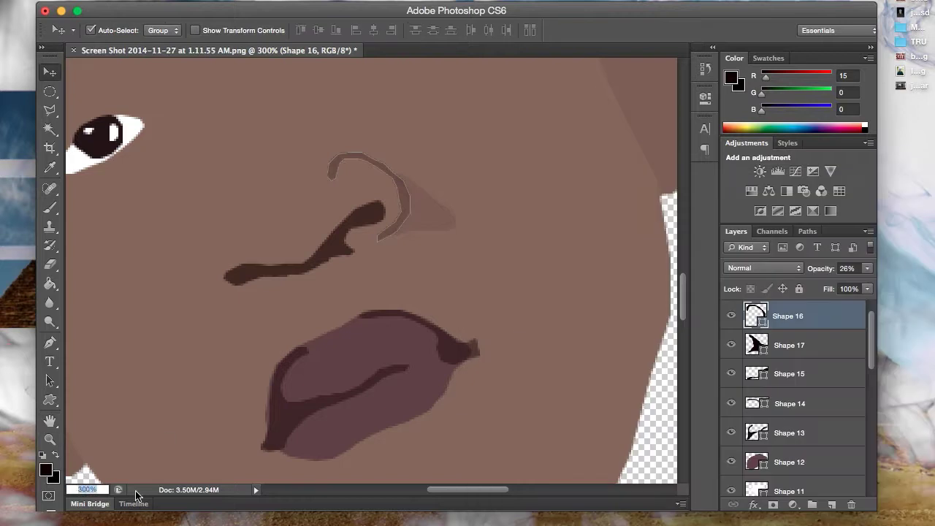
Zoom to 40%, hide the faint nose curve shape, and zoom in on the cap.
text(40)
key(Return)
click(732, 316)
scroll(731, 316, up, 1)
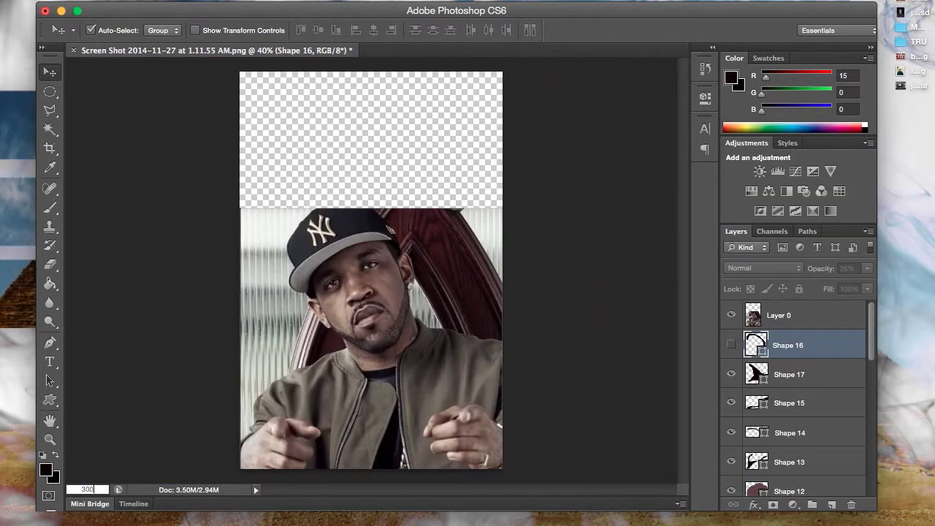
key(Return)
Choose a dark navy fill and start a Pen shape outlining the cap at the brim.
click(46, 470)
click(189, 241)
click(774, 233)
key(p)
click(245, 438)
click(198, 406)
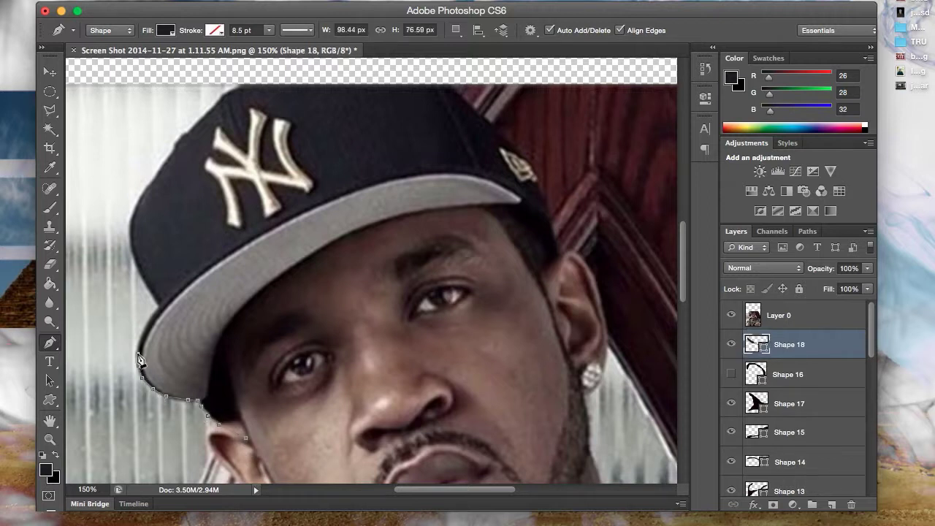
Trace the cap outline up its left edge and along the top.
scroll(155, 303, up, 1)
click(140, 224)
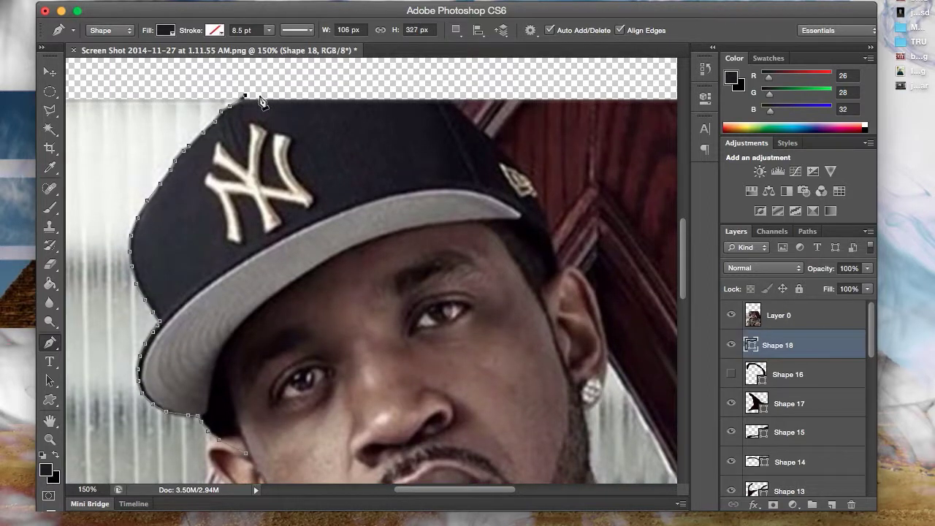
click(298, 78)
click(341, 76)
click(392, 82)
click(420, 91)
click(450, 102)
click(457, 110)
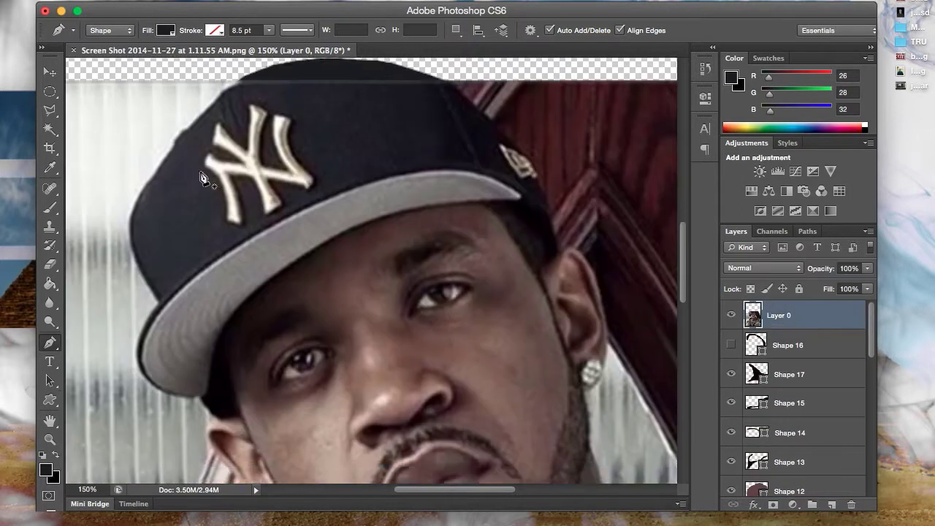
scroll(114, 296, down, 2)
Trace the cap brim on a new layer and hide the photo to preview the flat shapes.
ctrl+click(831, 504)
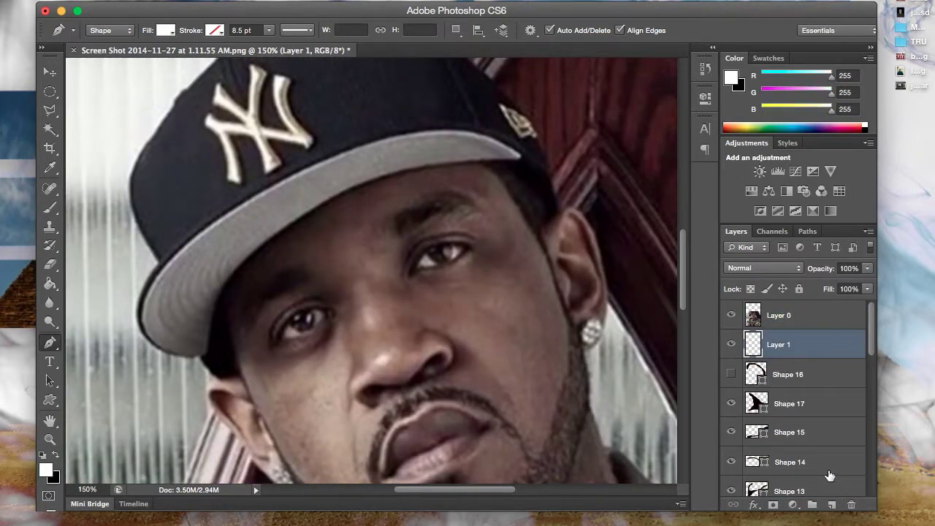
click(731, 315)
click(518, 158)
click(503, 160)
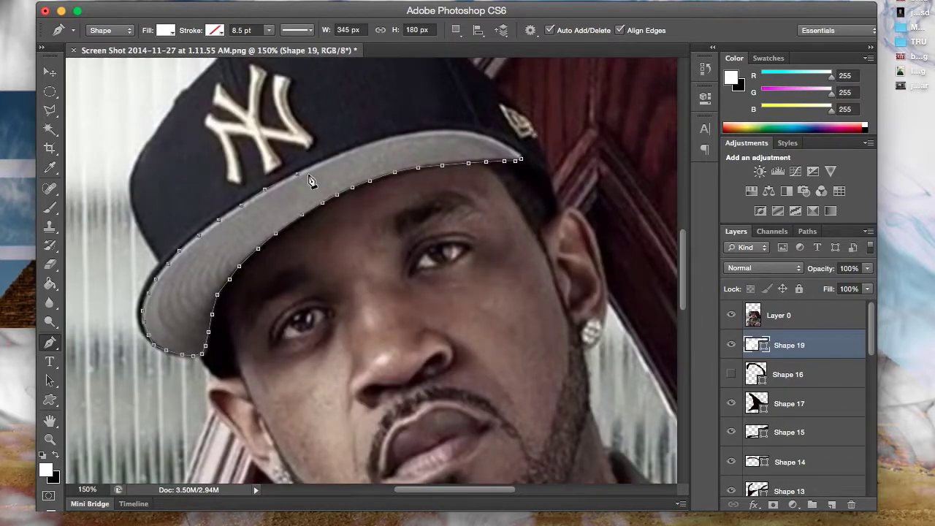
click(731, 315)
click(798, 320)
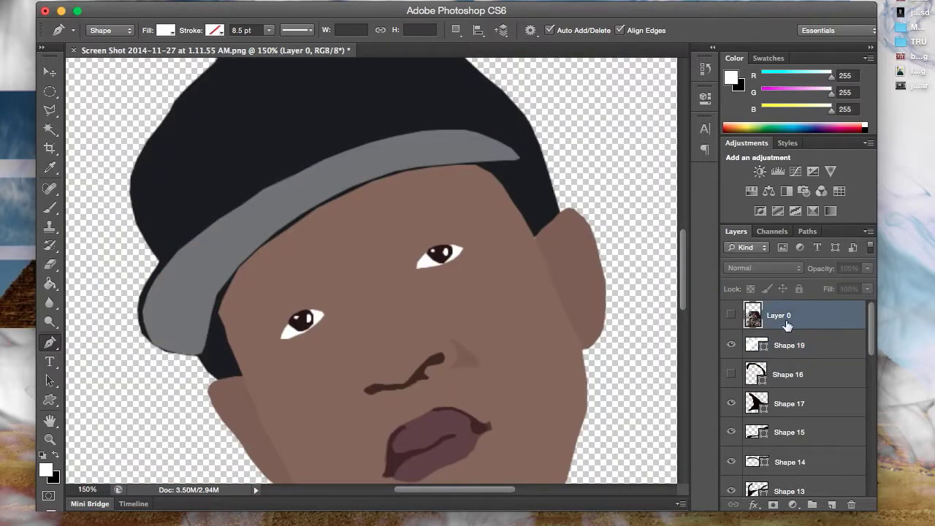
click(731, 315)
Trace both eyebrows as closed filled shapes over the photo.
key(ctrl+shift+n)
click(474, 216)
click(415, 219)
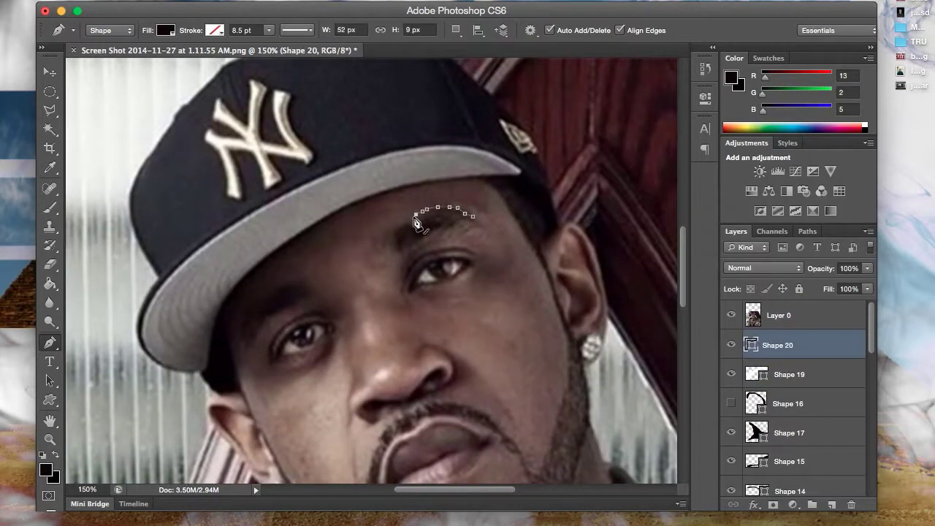
click(732, 315)
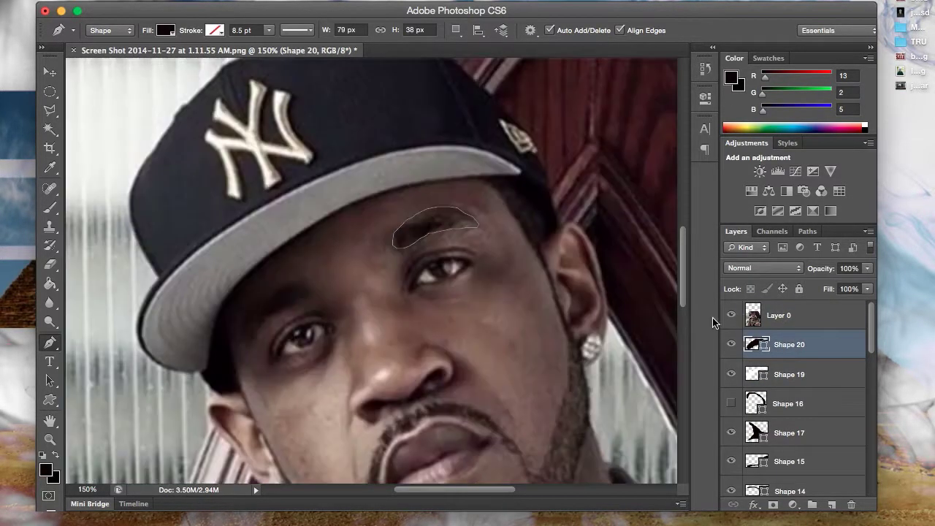
click(308, 286)
click(297, 283)
click(285, 284)
click(262, 297)
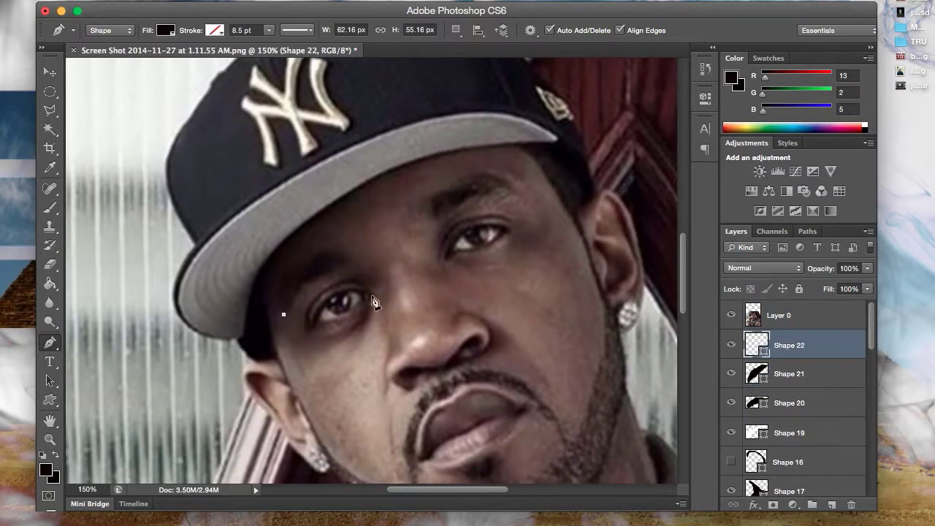
click(285, 282)
click(731, 373)
click(731, 314)
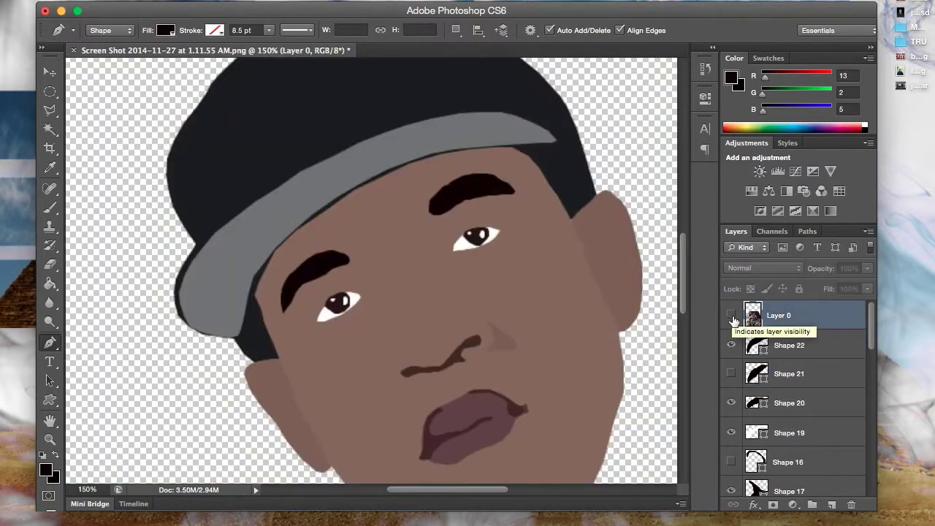
Set the shape fill colour to a dark brown for the beard.
scroll(648, 309, down, 3)
click(47, 465)
click(831, 229)
click(420, 401)
Trace the beard band from the left jaw down around the chin.
click(383, 383)
click(326, 341)
click(277, 247)
scroll(286, 283, right, 2)
click(441, 449)
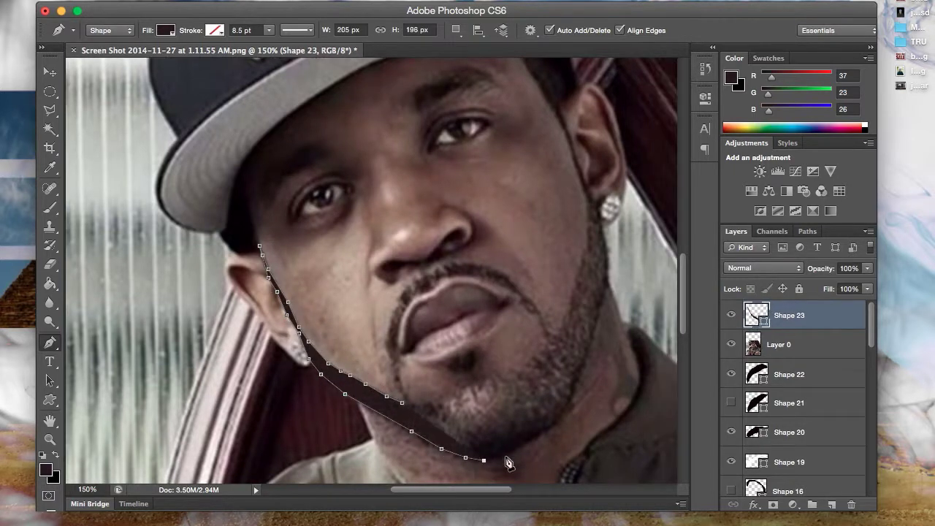
click(509, 453)
click(575, 383)
click(606, 286)
Continue the beard band up the right jaw to the temple and close it.
click(588, 196)
click(580, 172)
click(573, 149)
click(564, 133)
click(555, 109)
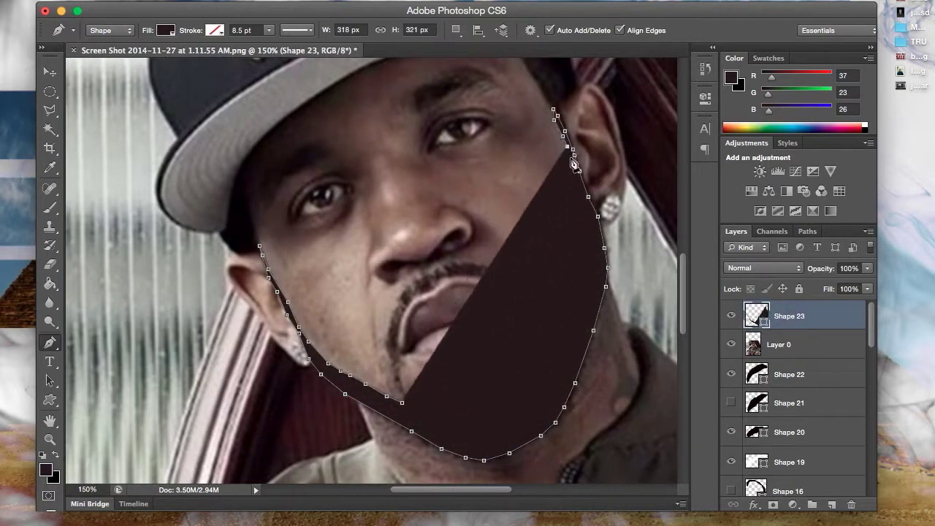
scroll(574, 219, right, 2)
click(511, 395)
Trace the chin beard shape below the mouth.
click(243, 247)
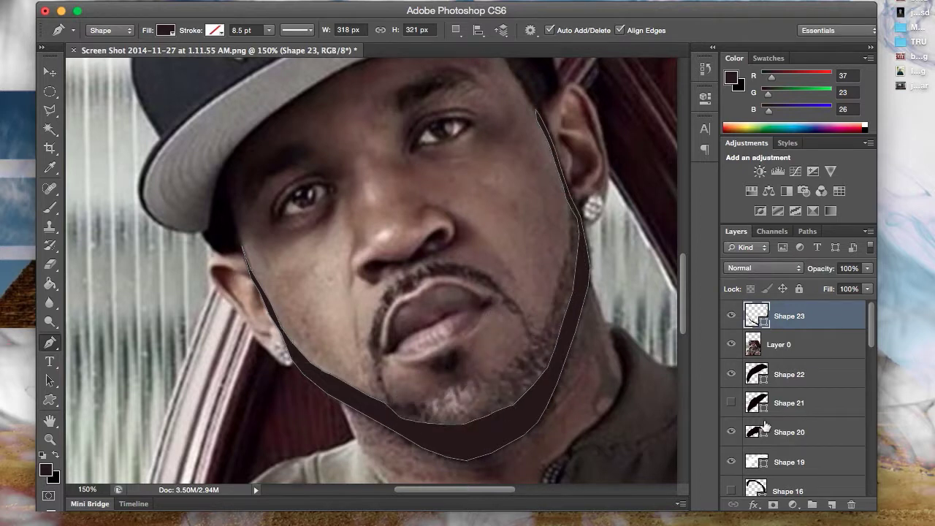
click(383, 404)
click(427, 373)
click(453, 350)
click(482, 376)
click(512, 372)
click(383, 404)
scroll(453, 328, up, 2)
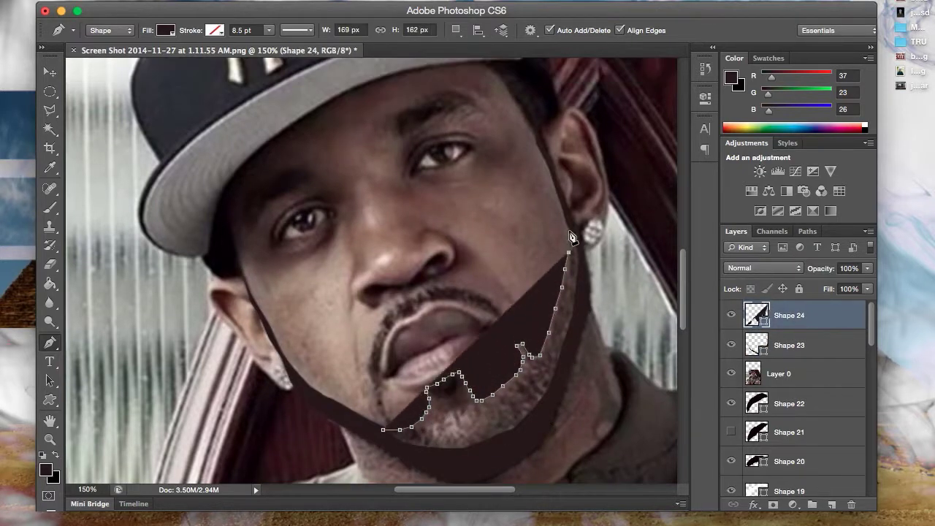
Move the jaw band above the chin shape and the photo layer to the top.
click(769, 338)
drag(769, 337, 772, 313)
drag(768, 374, 769, 310)
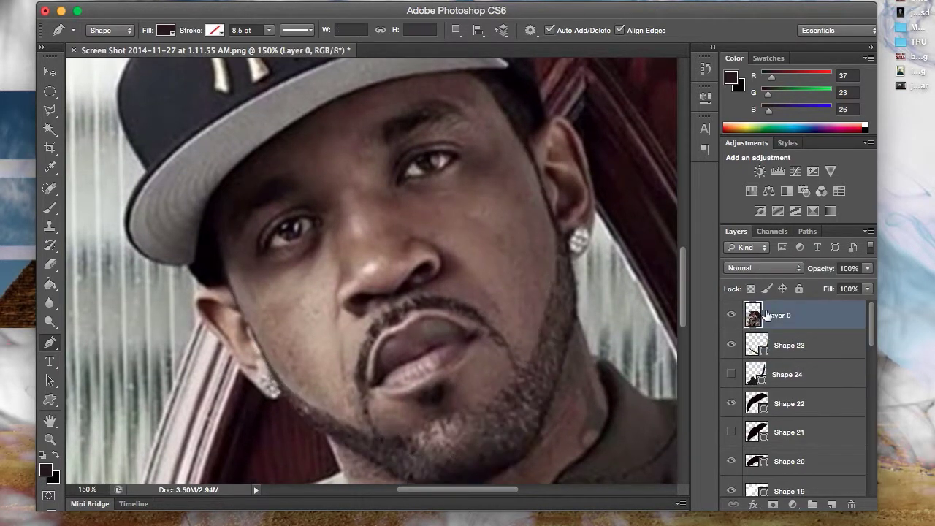
click(732, 311)
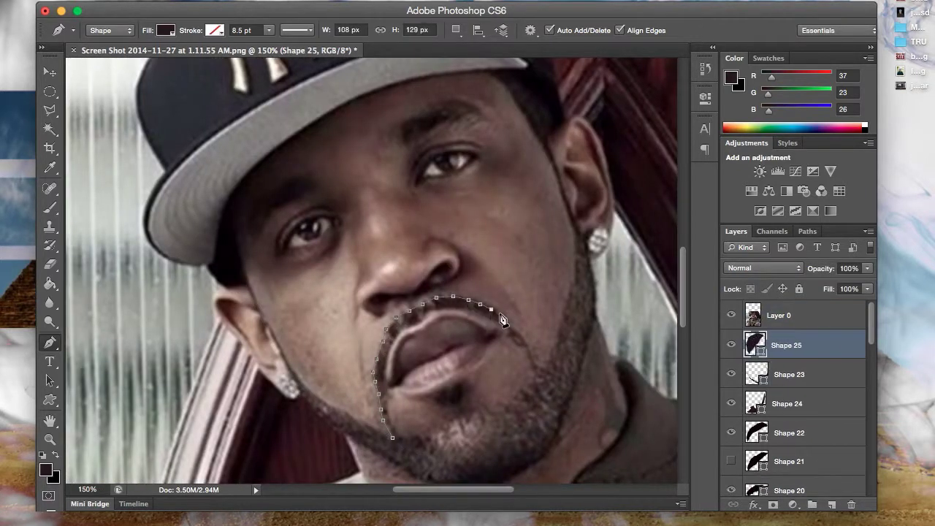
Trace a curved beard segment around the mouth and place the sideburn shape below the photo.
drag(503, 320, 547, 370)
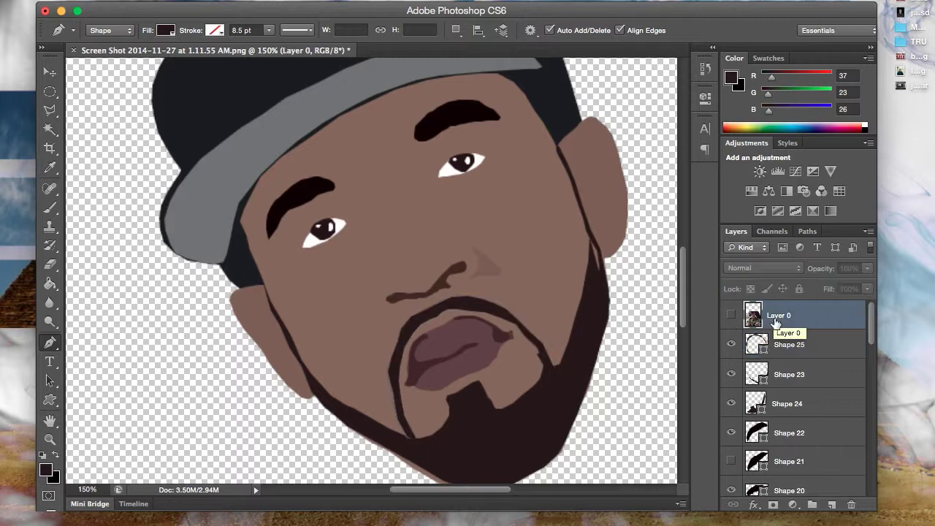
key(v)
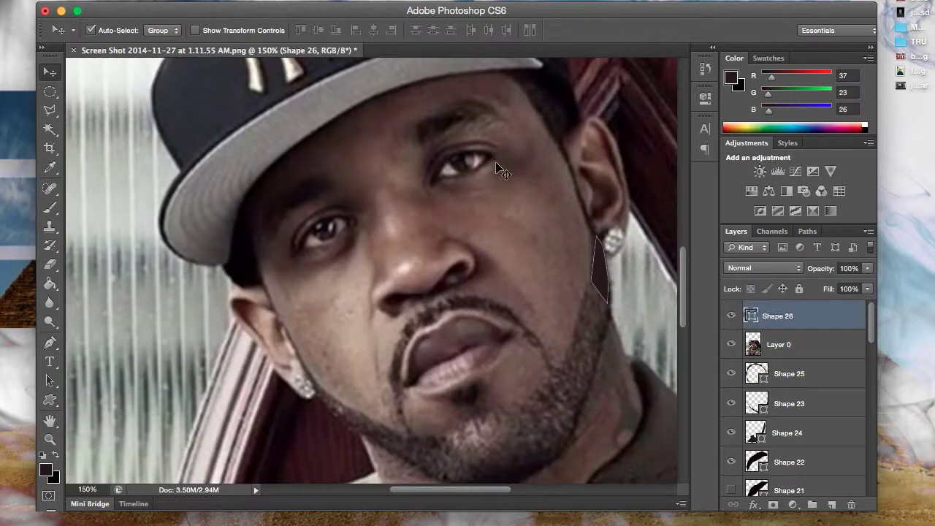
click(731, 344)
drag(778, 315, 794, 350)
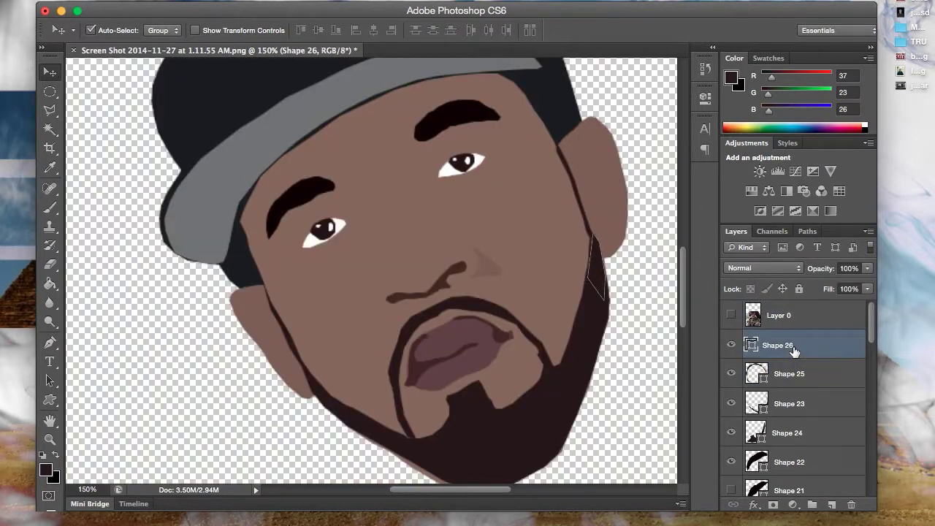
click(778, 315)
Start the mustache outline with a curved anchor at the mouth corner.
click(732, 315)
key(p)
drag(531, 344, 541, 356)
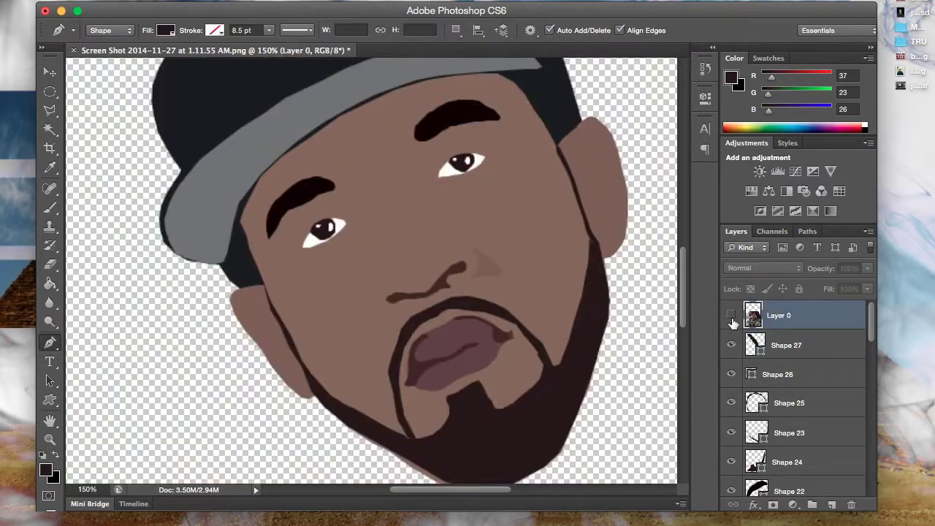
key(v)
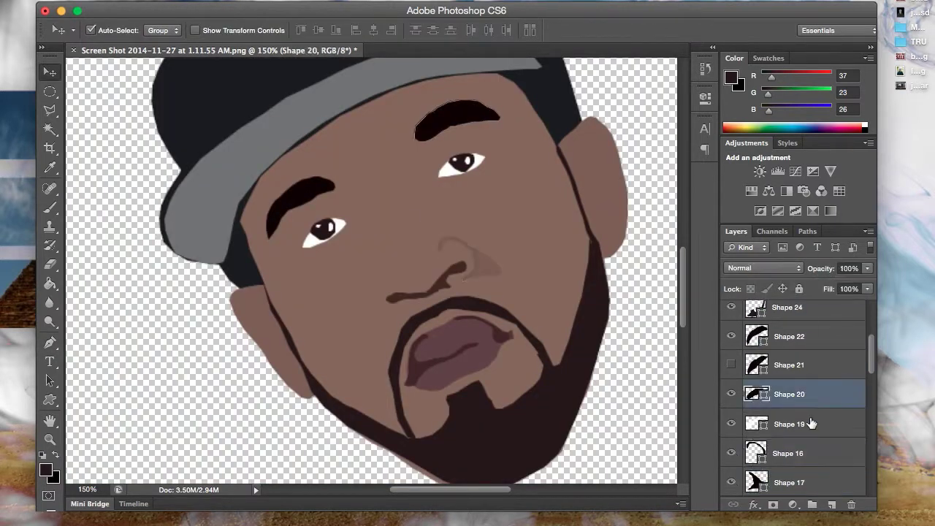
click(804, 447)
scroll(818, 409, down, 5)
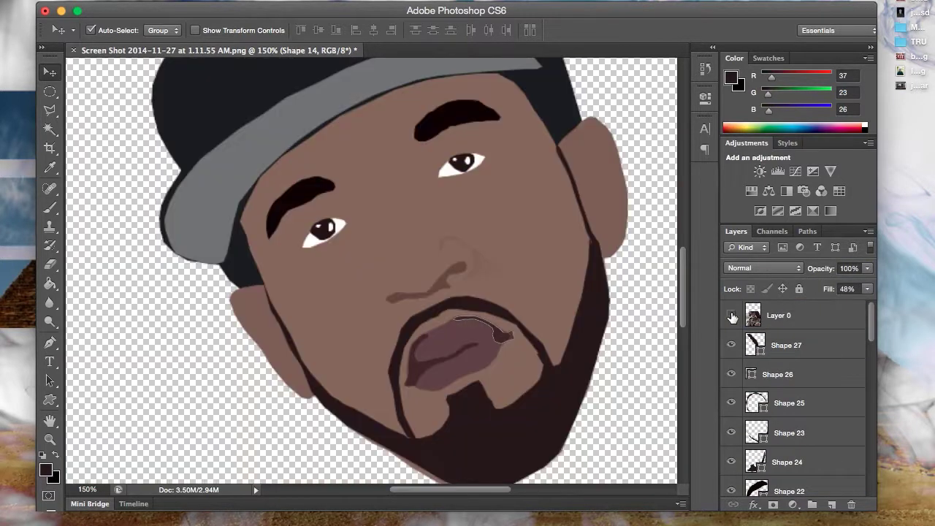
Add under-eye shadow and grey earring shapes, with the photo layer on top and hidden.
key(ctrl+shift+alt+n)
key(p)
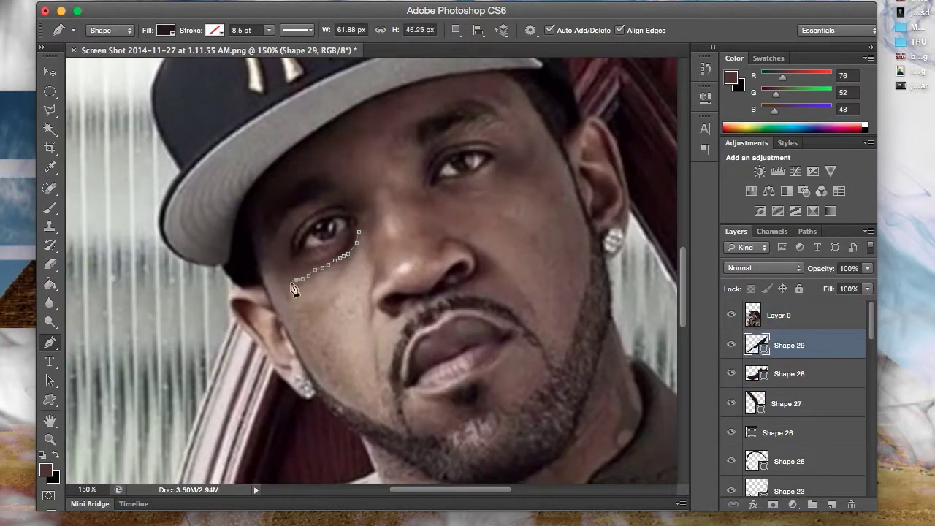
click(731, 315)
click(792, 316)
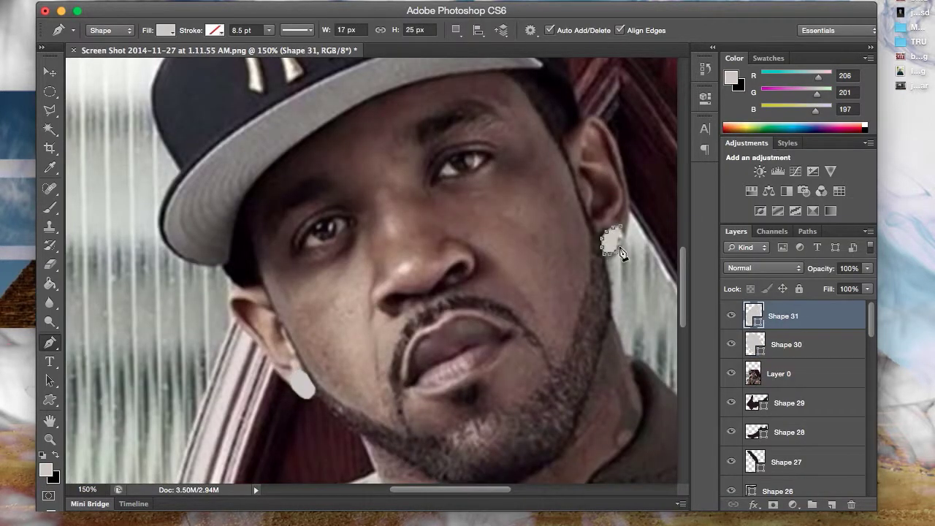
drag(779, 373, 781, 306)
click(732, 314)
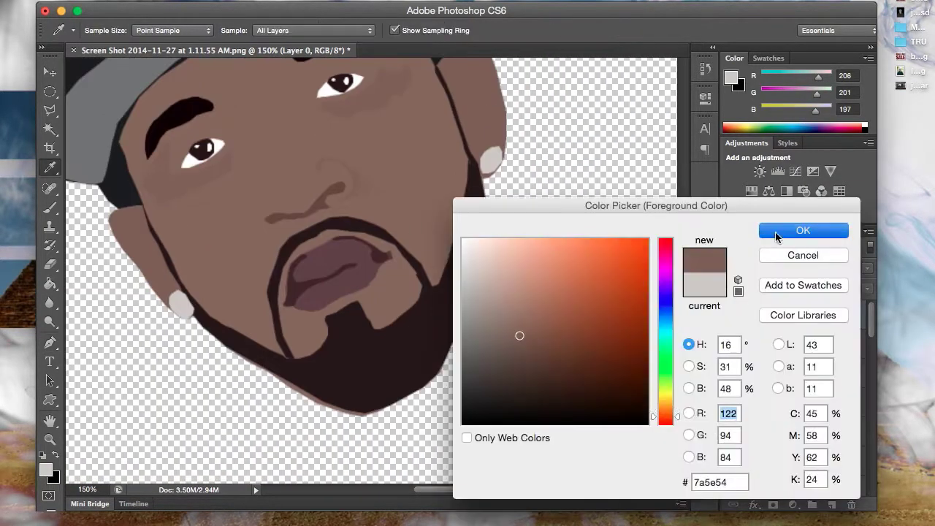
click(802, 231)
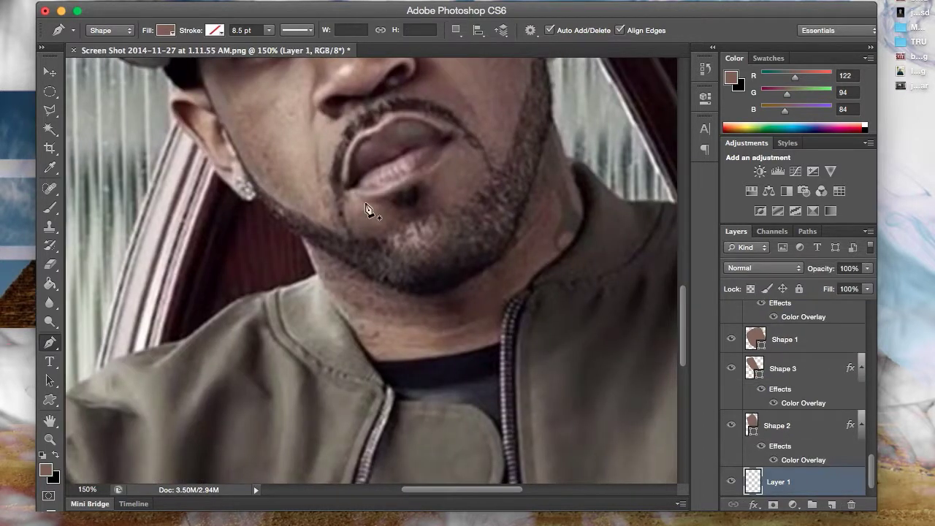
Trace the skin-toned neck shape along the jawline below the chin.
click(300, 230)
click(312, 270)
click(339, 317)
click(372, 362)
click(435, 359)
click(496, 347)
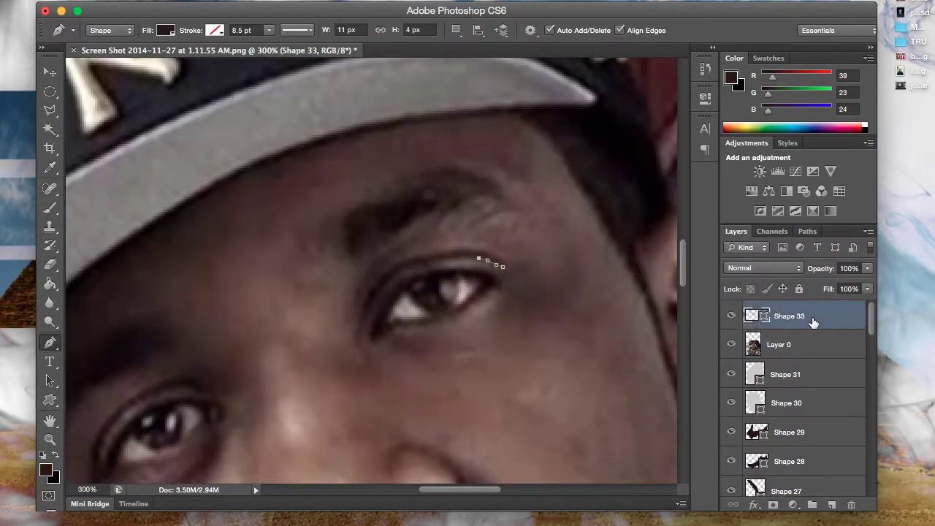
Trace the dark upper eyelid curve of the right eye.
drag(814, 323, 804, 358)
click(461, 258)
click(440, 258)
click(428, 260)
click(415, 265)
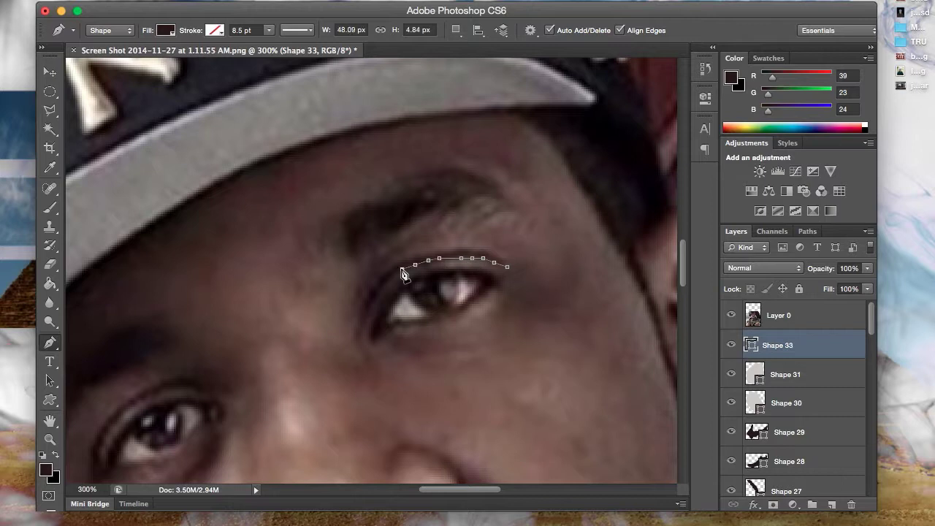
key(Escape)
Add small dark shapes at the eye's outer and inner corners.
click(459, 304)
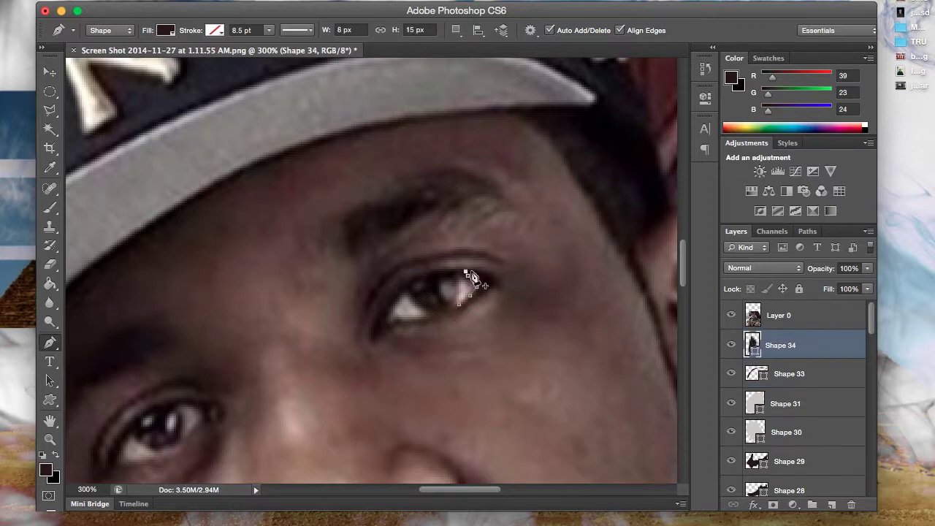
scroll(512, 286, right, 3)
scroll(512, 286, up, 1)
key(Escape)
click(343, 335)
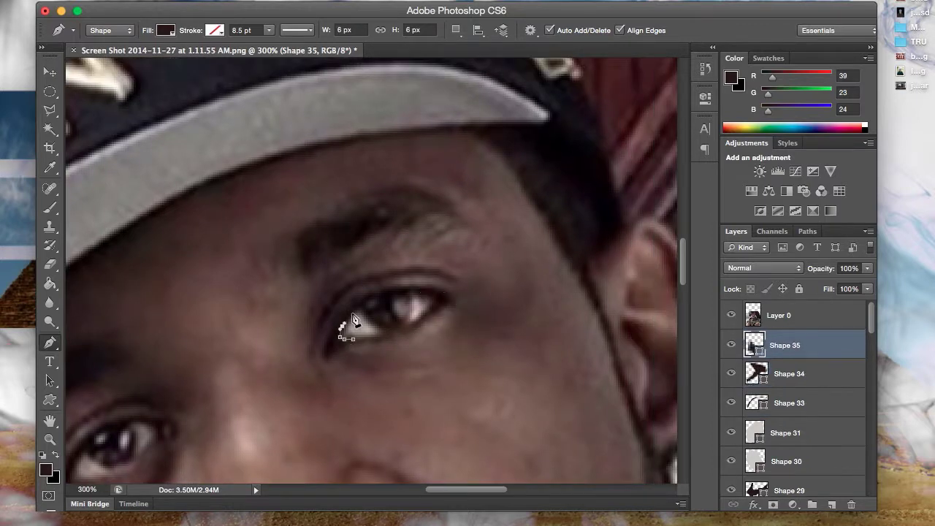
Set the three eye shape layers to 45% opacity and fit the portrait on screen.
shift+click(789, 403)
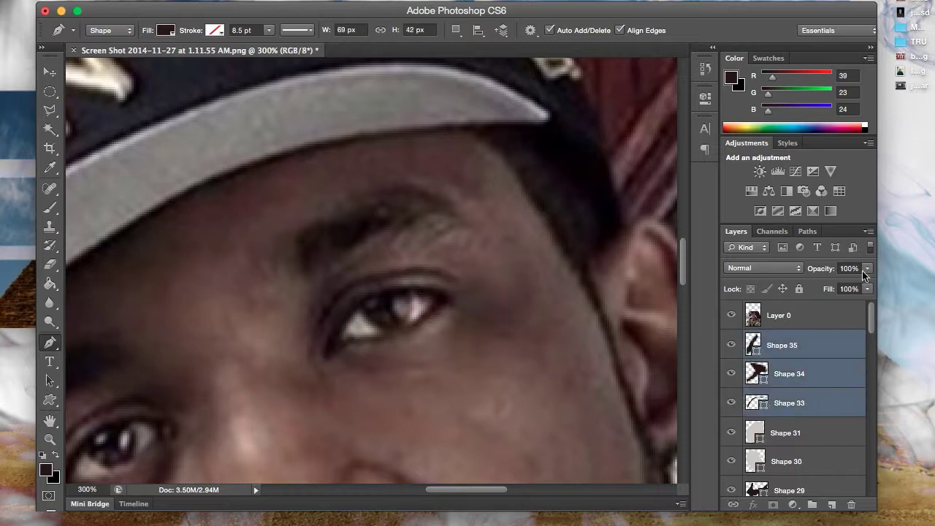
key(4)
key(5)
key(2)
key(4)
key(ctrl+0)
Hide the reference photo and set the view magnification to 70%.
click(731, 315)
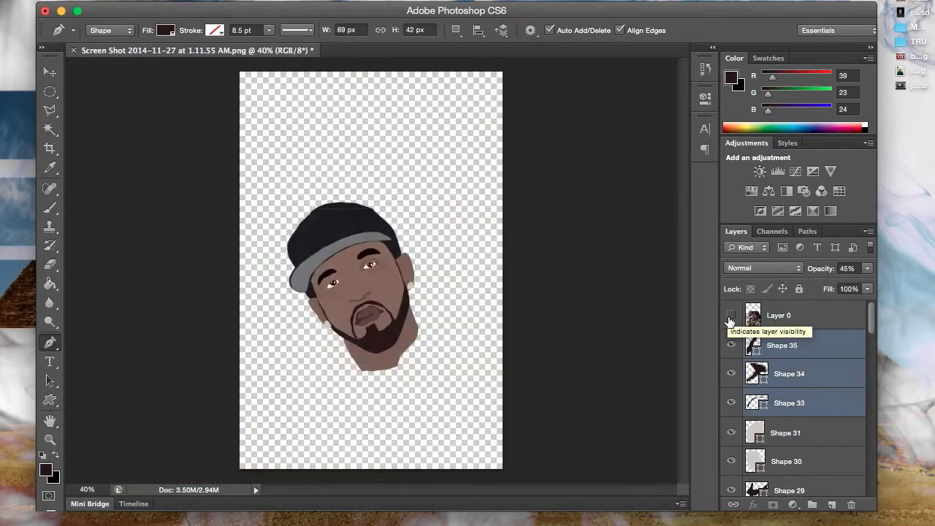
ctrl+click(814, 373)
ctrl+click(815, 345)
click(88, 489)
text(70)
key(Return)
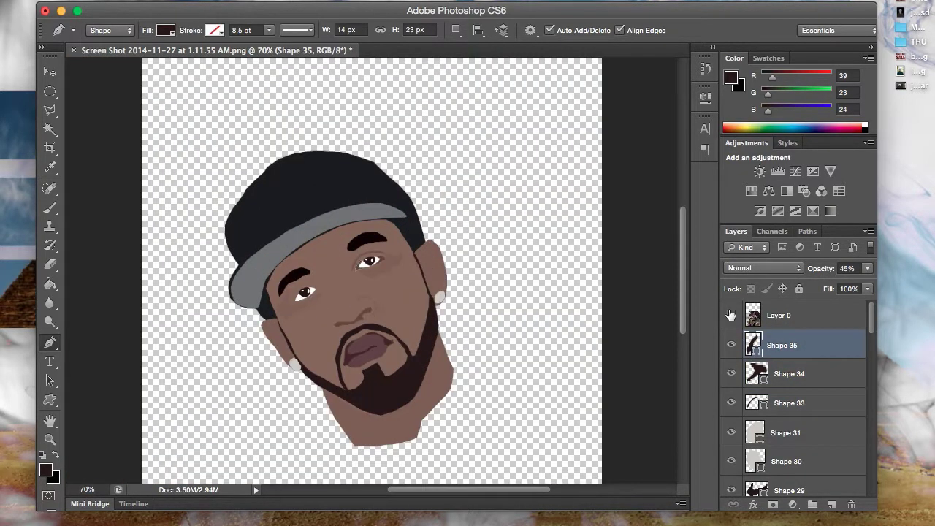
alt+click(731, 314)
click(789, 373)
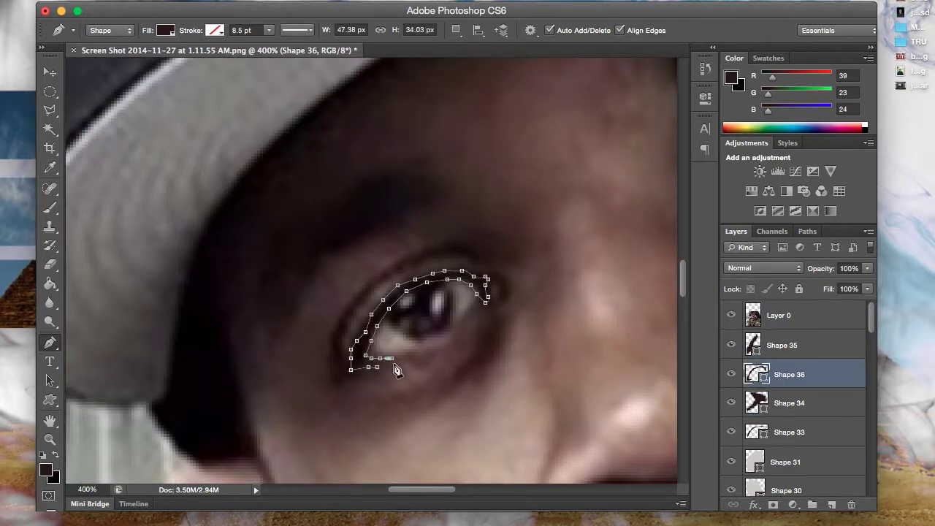
Trace a curved eyelid outline around the left eye as a new shape layer.
click(792, 316)
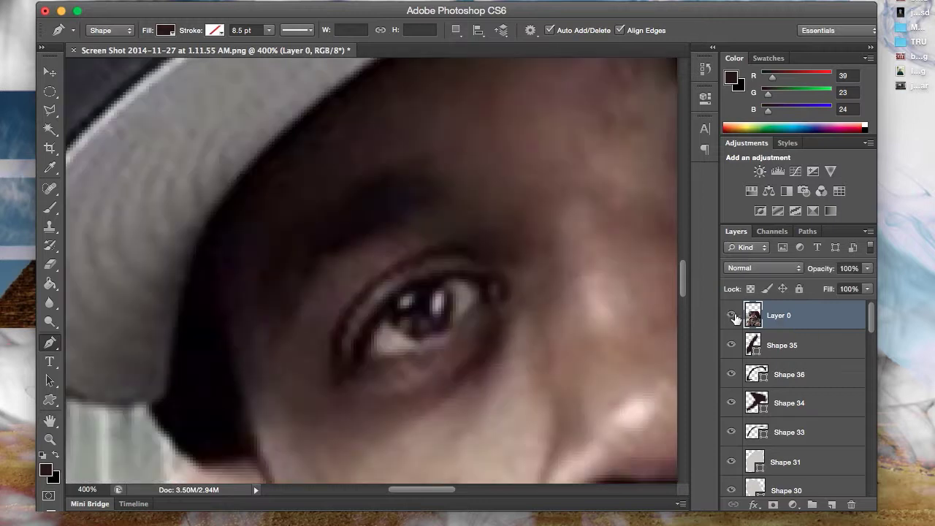
drag(456, 256, 473, 262)
click(334, 366)
drag(450, 256, 467, 259)
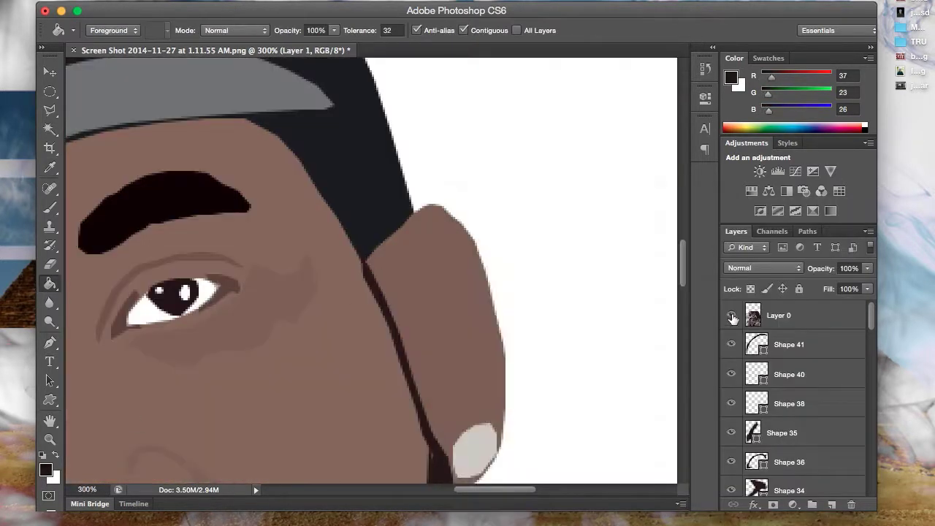
Draw dark hairline strips beside the right ear and under the cap edge.
click(60, 344)
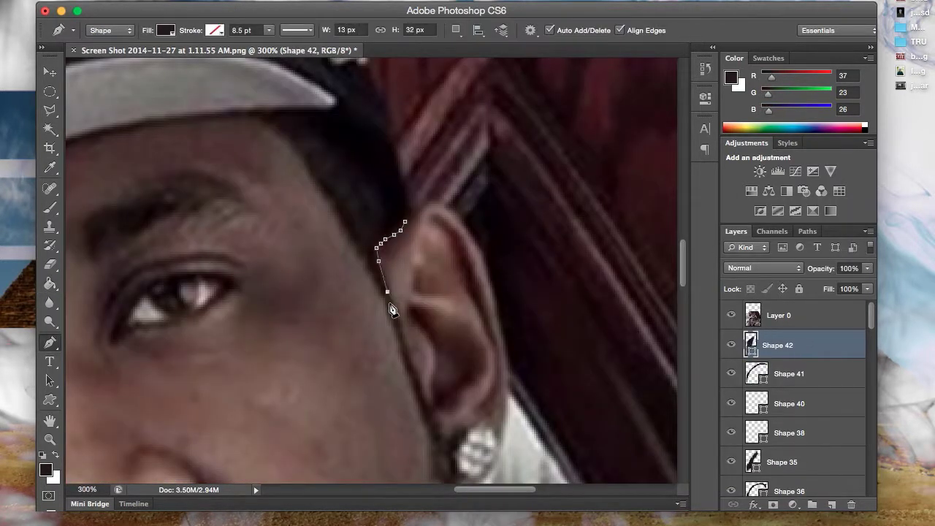
click(404, 215)
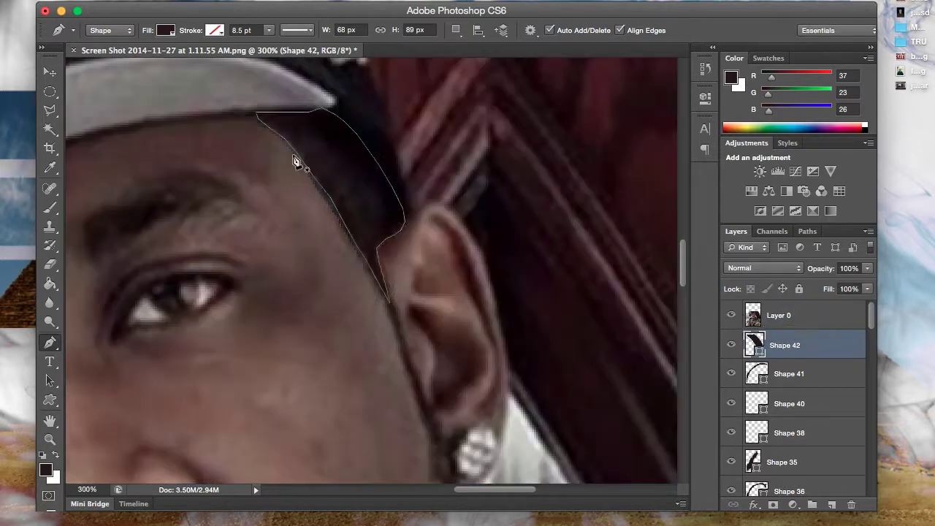
drag(256, 117, 280, 116)
drag(275, 135, 289, 149)
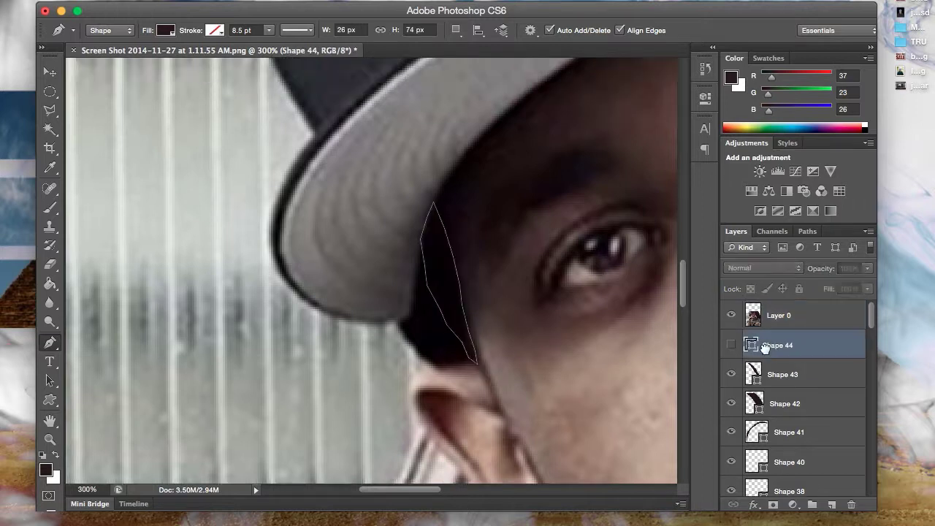
scroll(305, 398, right, 5)
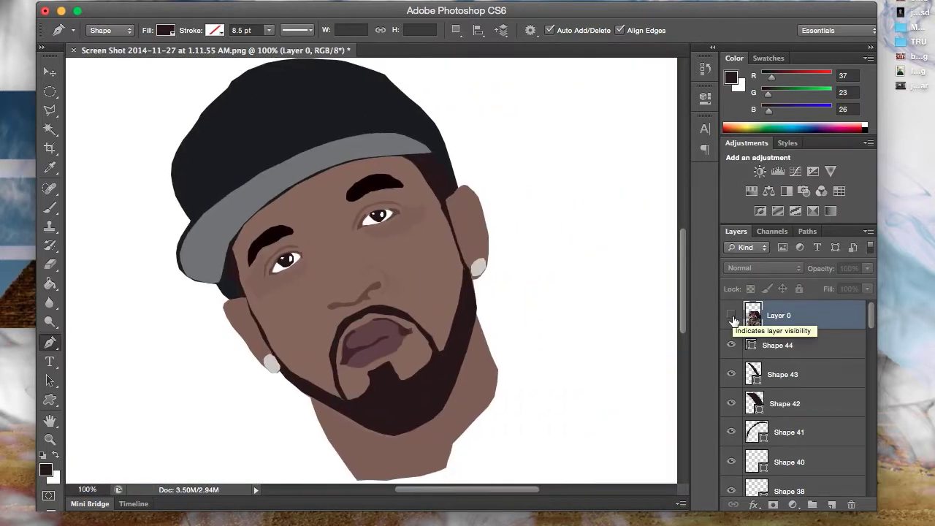
click(731, 320)
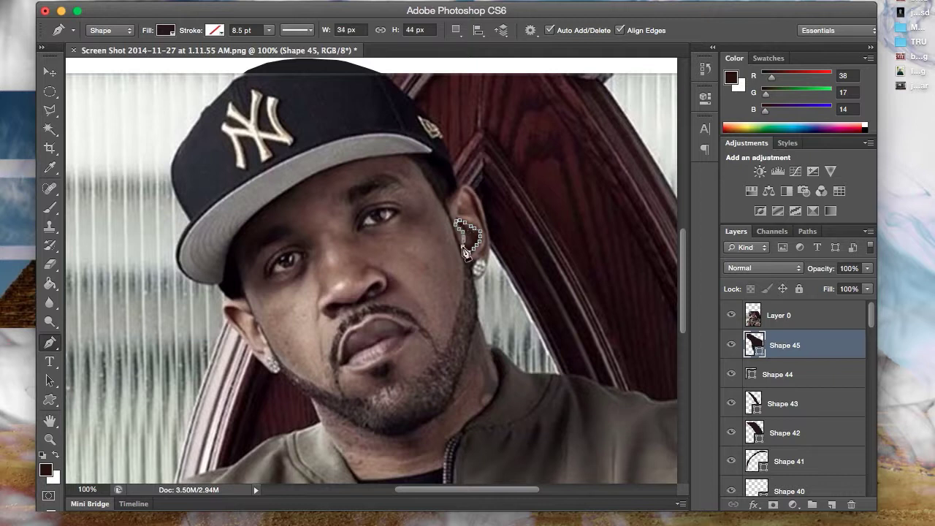
Add small ear detail shapes near the top of the ear and the left ear.
click(786, 316)
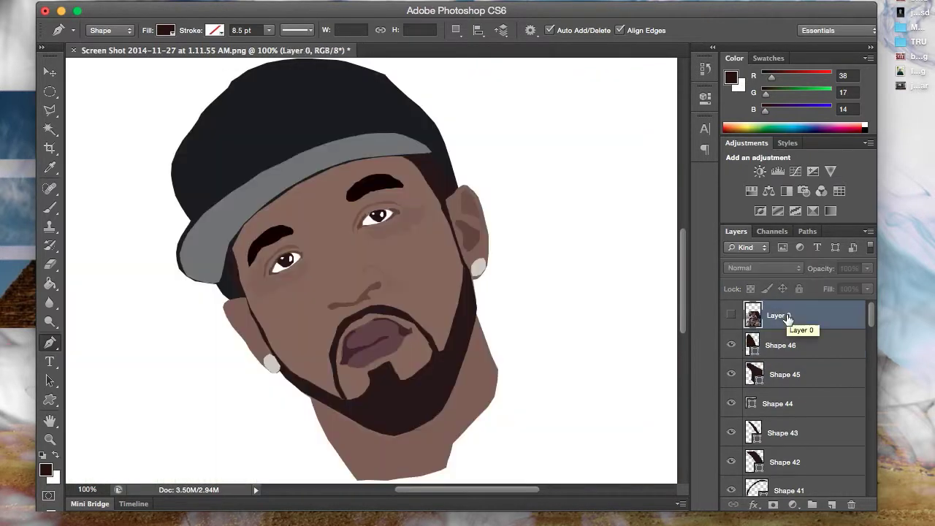
drag(751, 320, 752, 354)
click(229, 313)
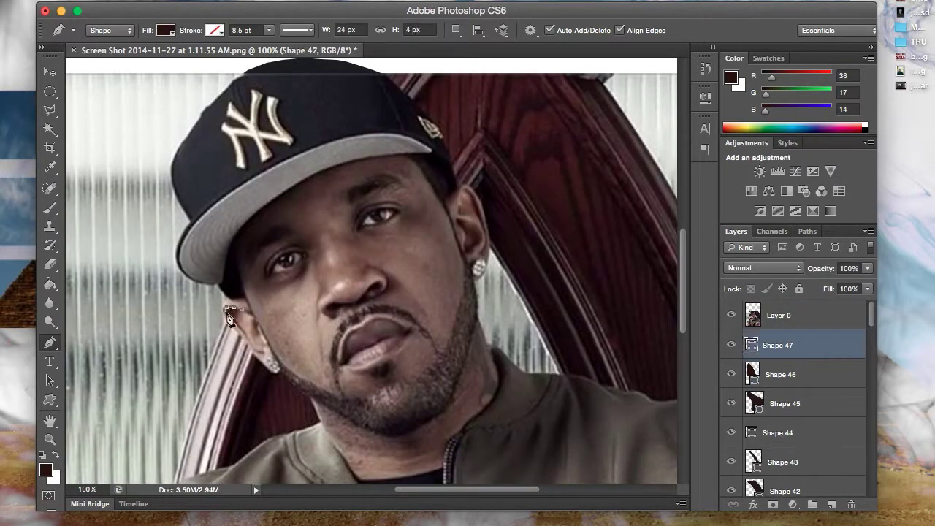
click(731, 315)
click(732, 315)
click(731, 315)
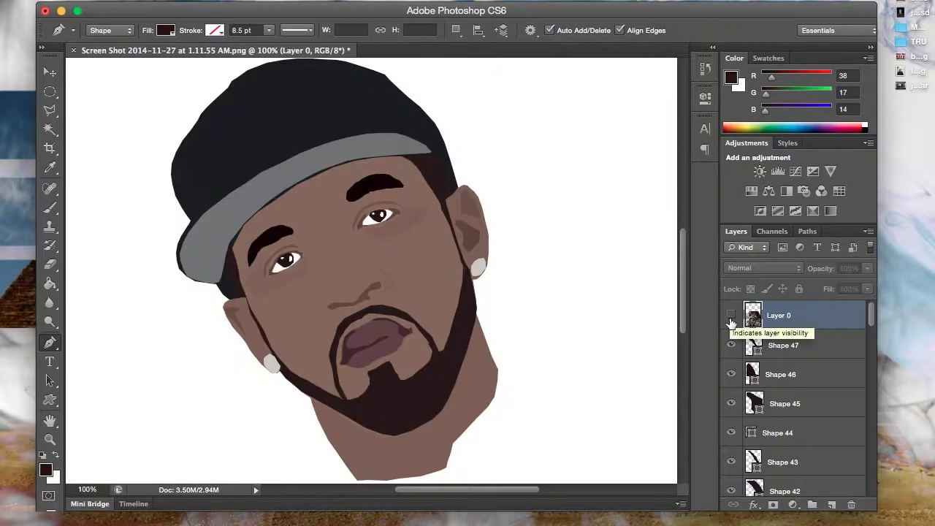
scroll(665, 319, down, 2)
Pick a greyish-brown fill, trace the neck shadow strip, and give it a Color Overlay.
click(731, 78)
click(782, 334)
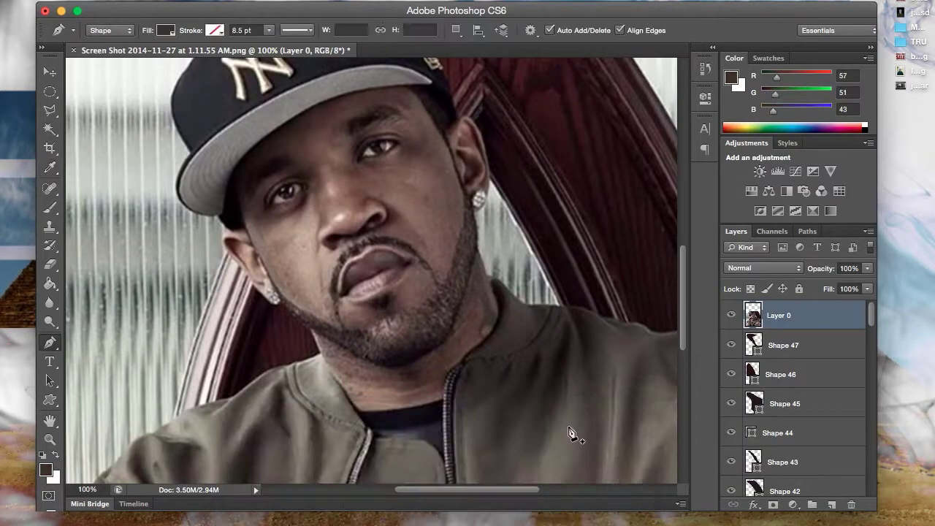
click(485, 330)
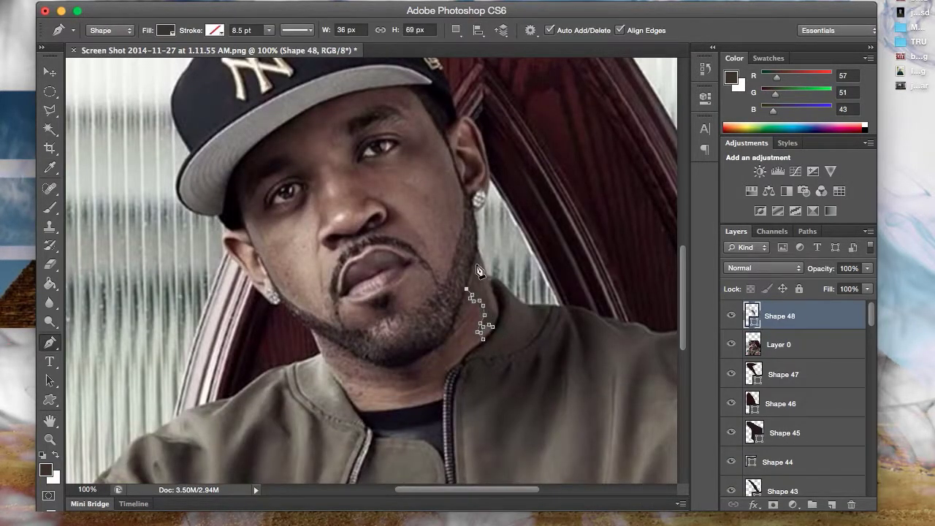
click(731, 344)
double_click(833, 316)
click(527, 351)
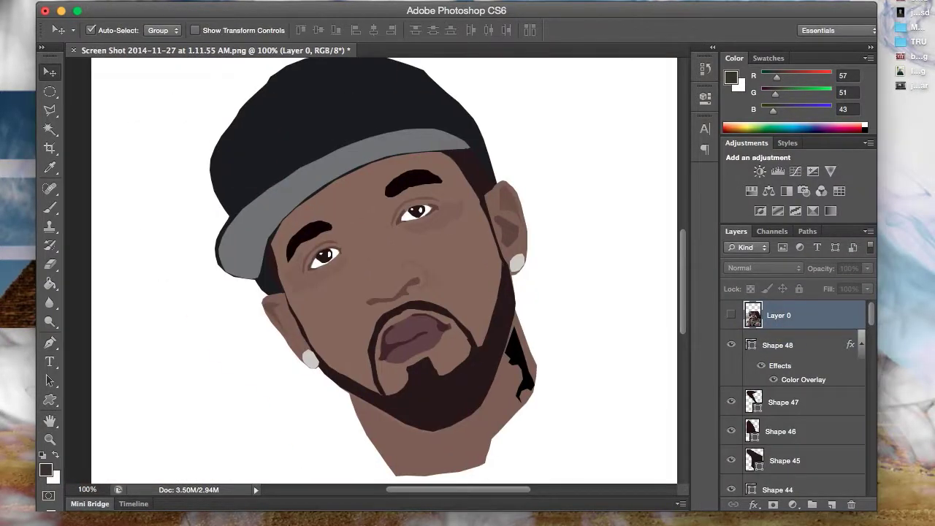